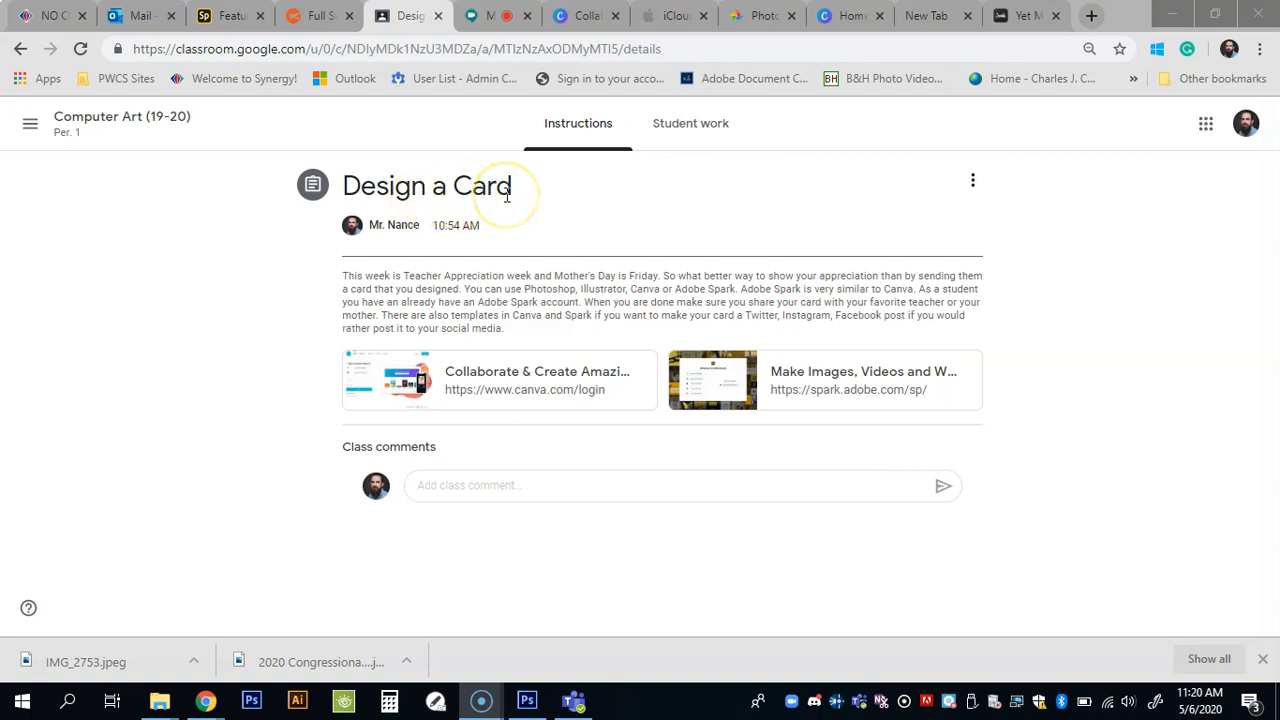
# - Open the Adobe Spark link from the Design a Card assignment and log in with the company or school account
pyautogui.click(729, 375)
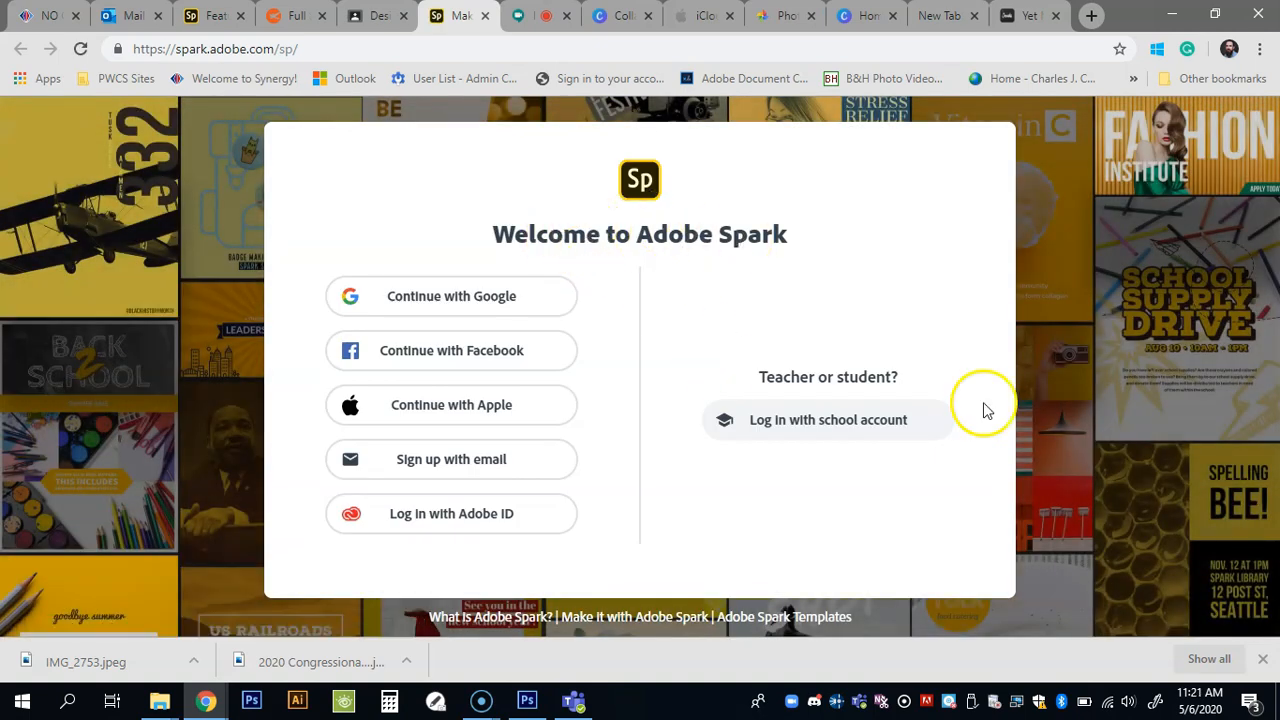
pyautogui.click(800, 422)
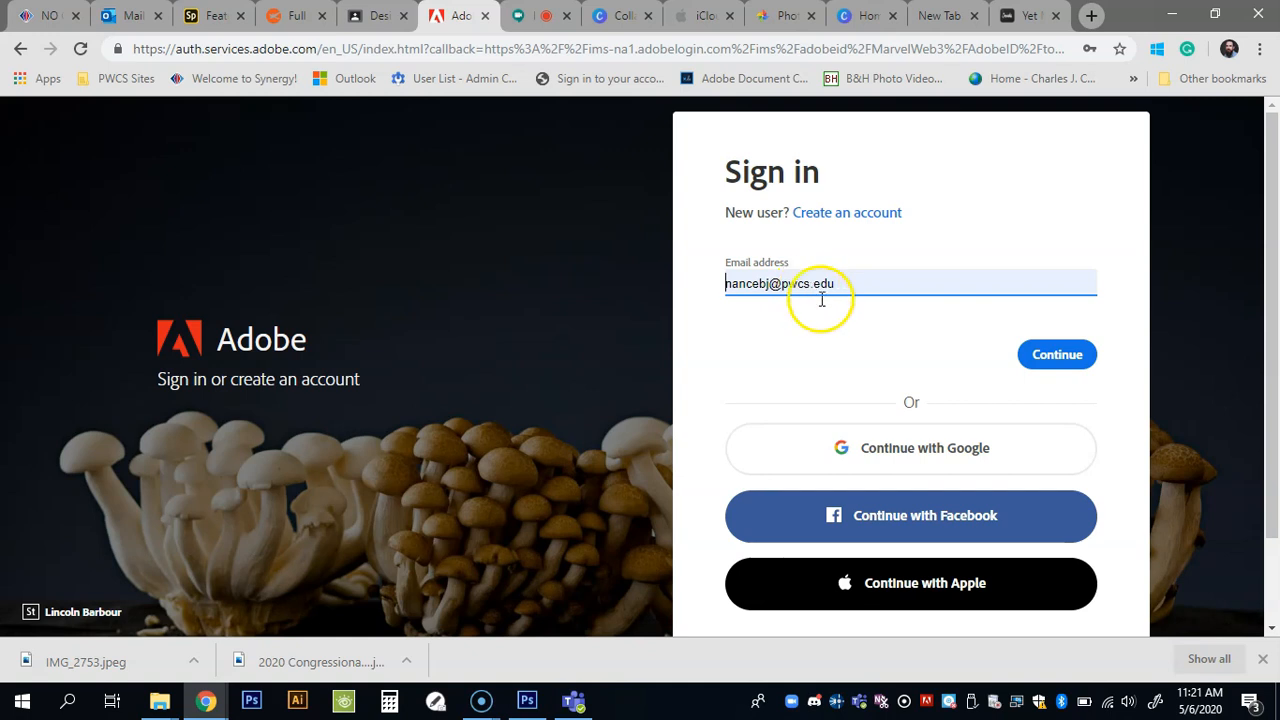
pyautogui.click(1047, 357)
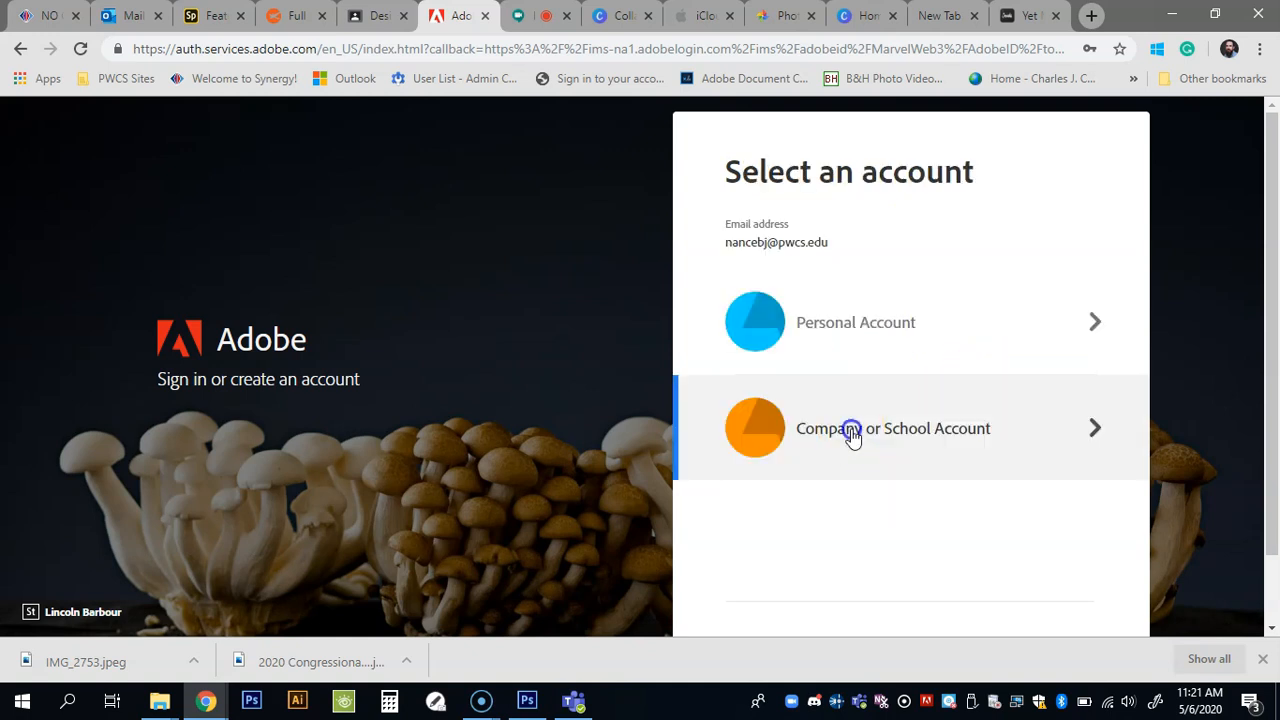
pyautogui.click(850, 437)
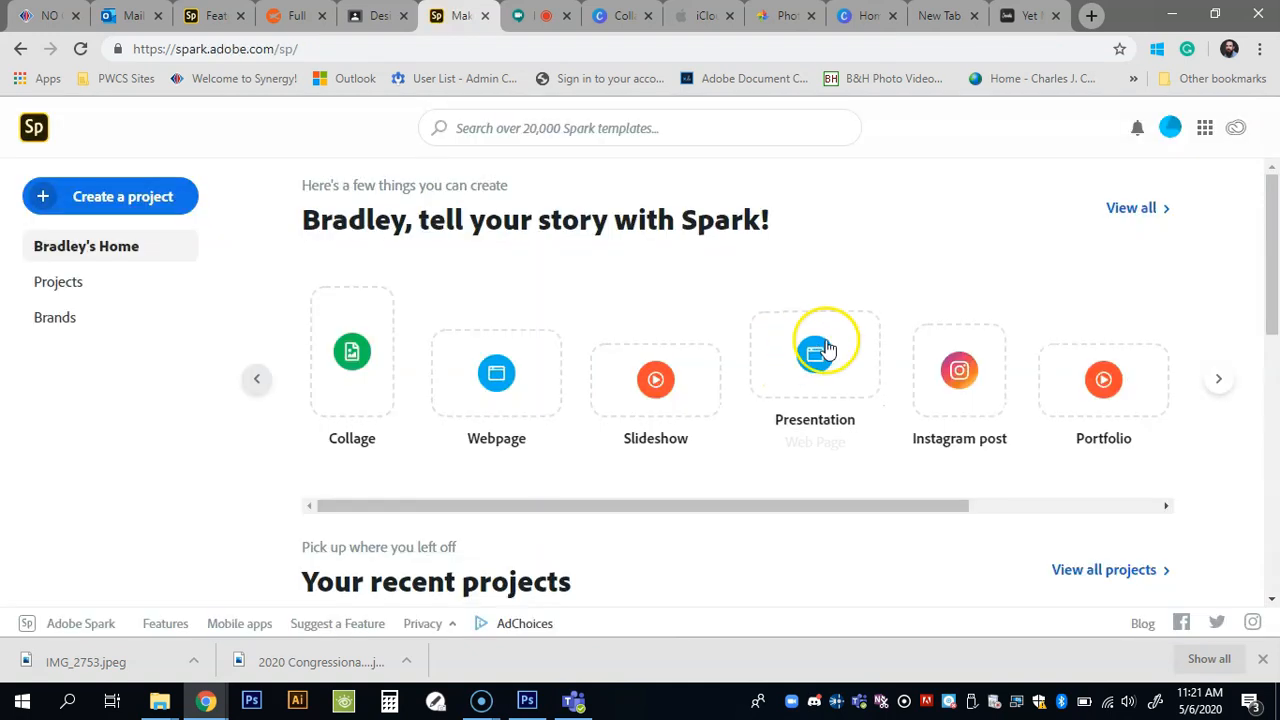
# - Search the Spark templates for "mother's day" and browse the matching designs
pyautogui.scroll(-2, 870, 368)
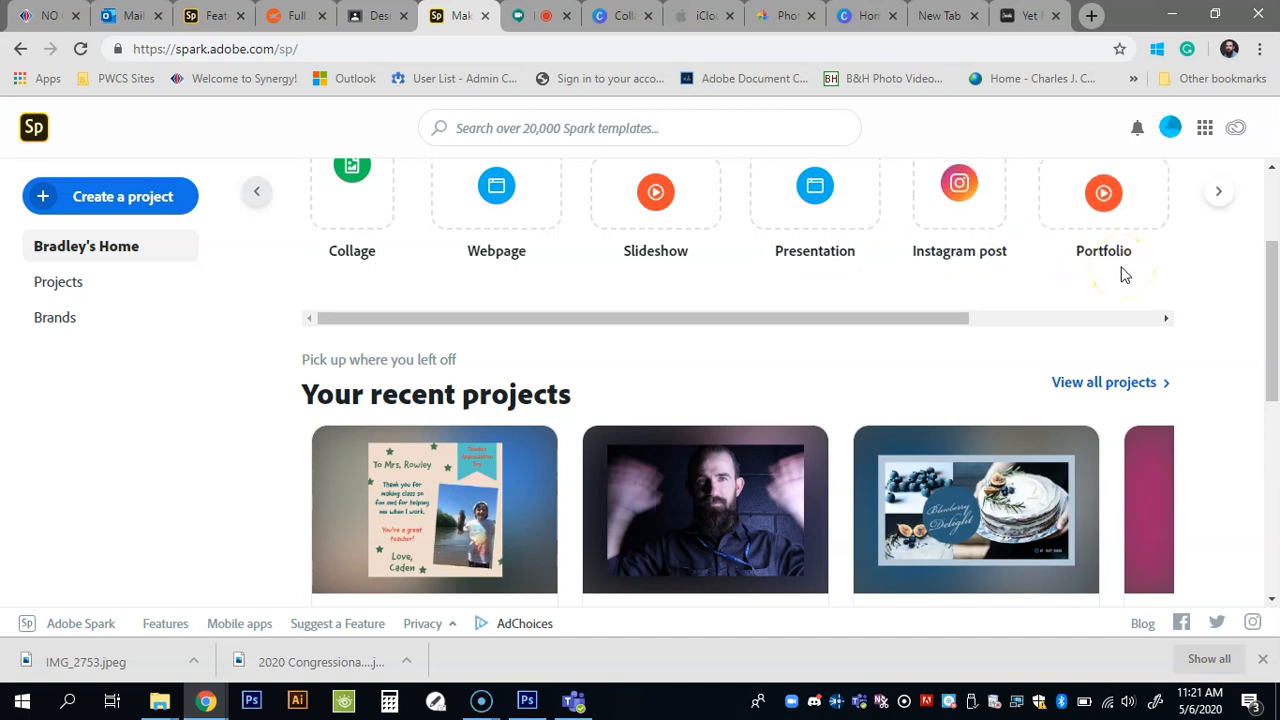
pyautogui.scroll(2, 1115, 285)
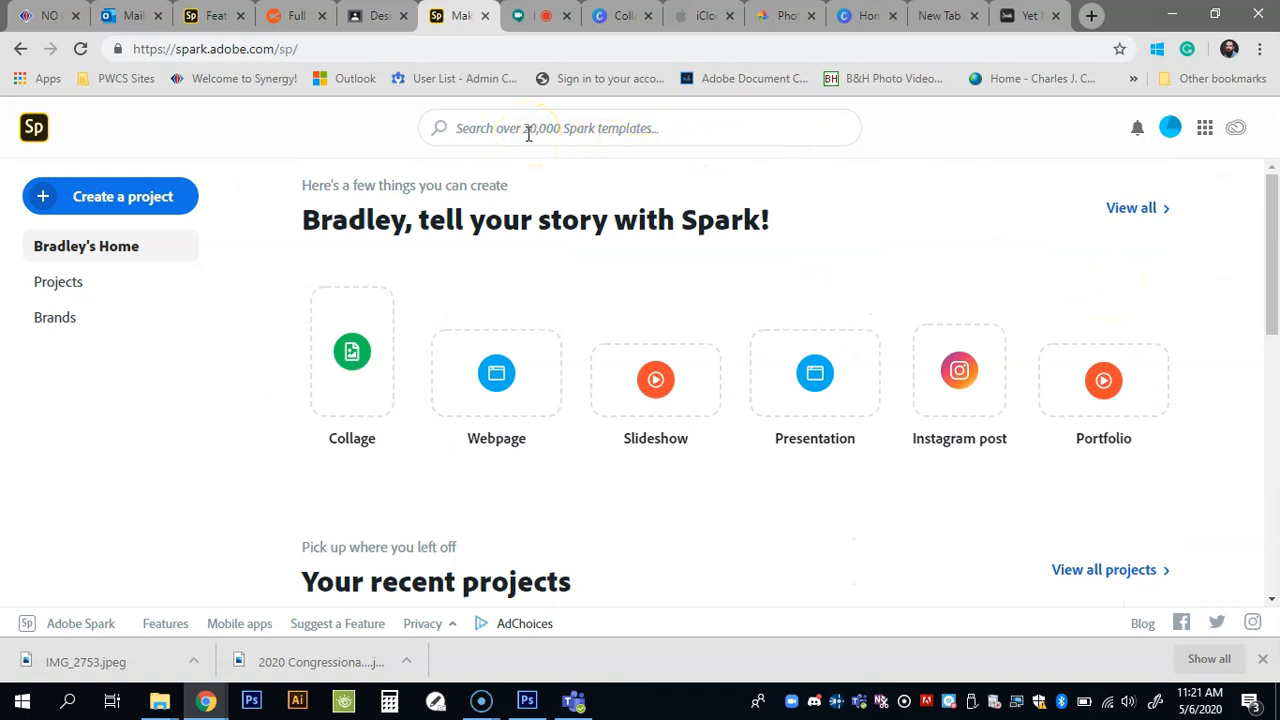
pyautogui.click(527, 130)
pyautogui.click(517, 334)
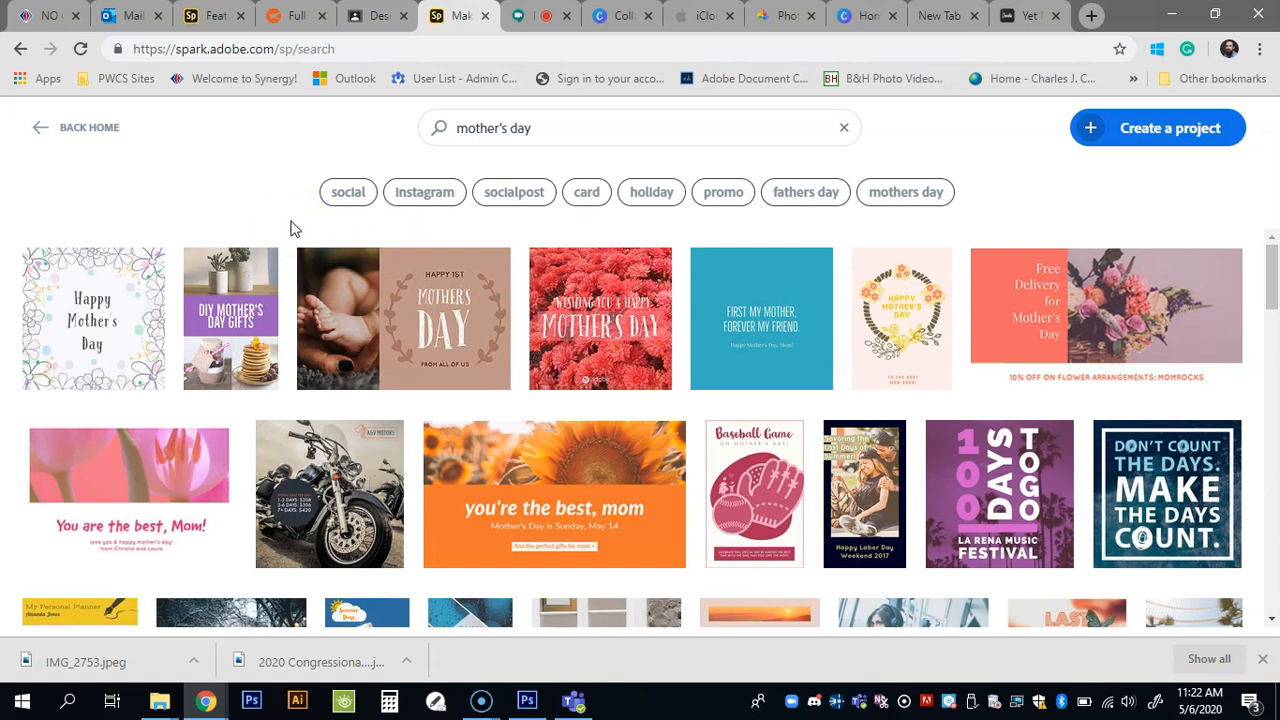
pyautogui.scroll(-4, 630, 314)
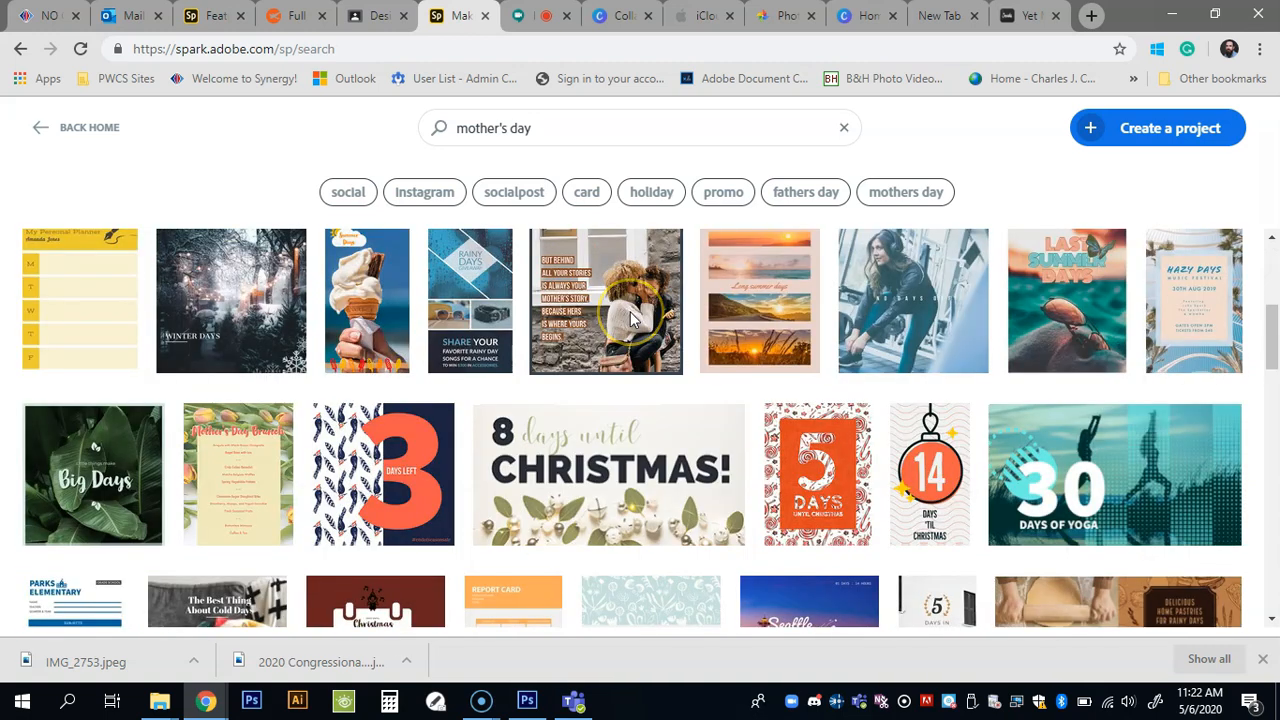
pyautogui.scroll(3, 630, 318)
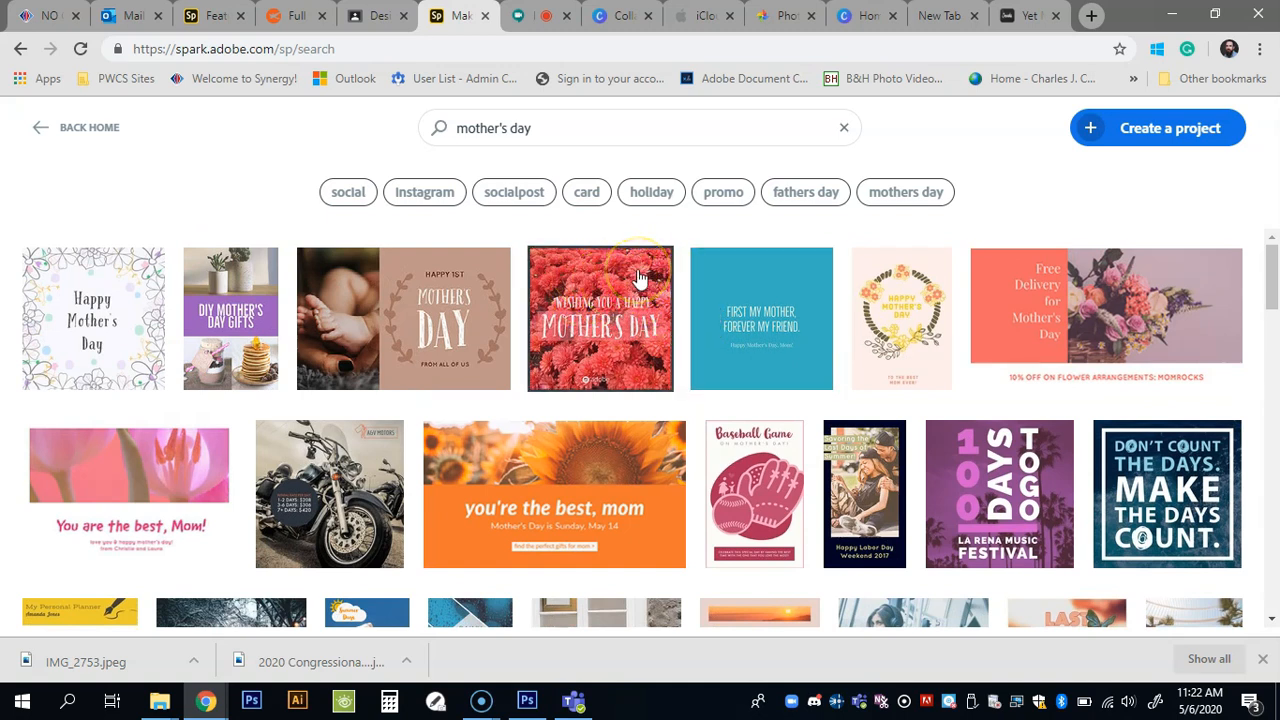
# - Search the templates for "teachers" designs
pyautogui.moveTo(534, 128); pyautogui.dragTo(459, 134)
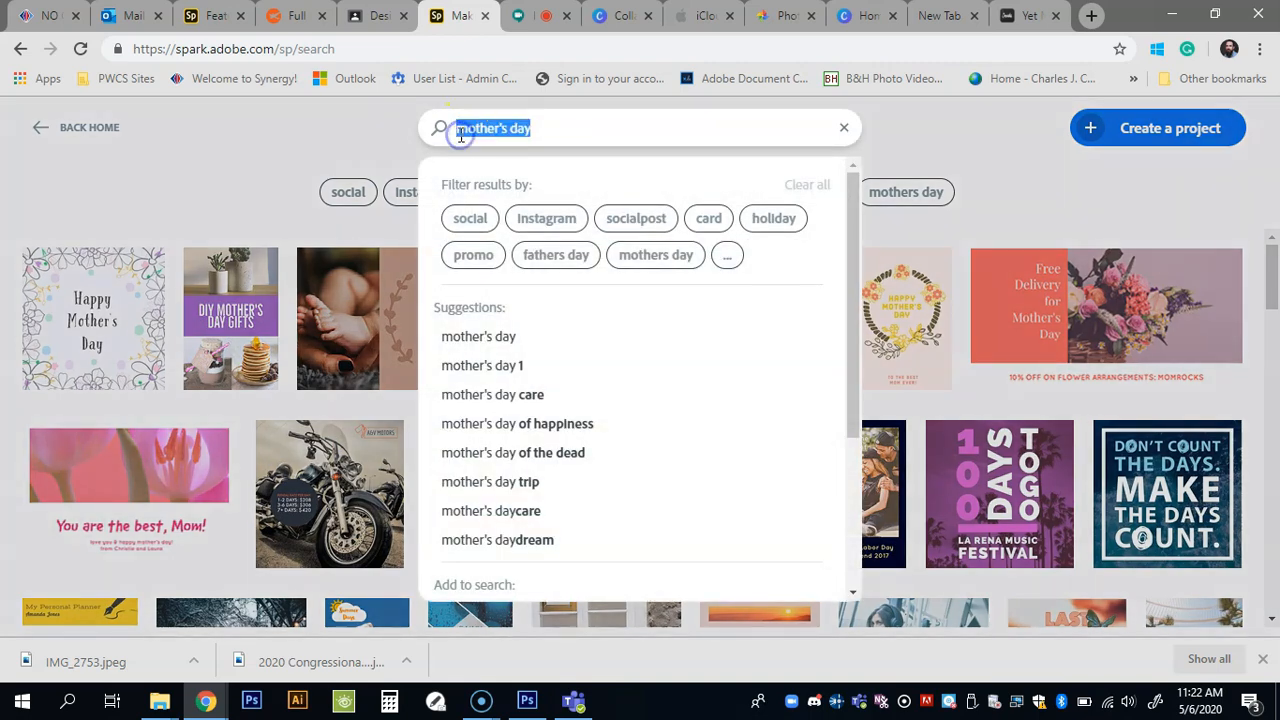
pyautogui.write('teachers')
pyautogui.click(540, 394)
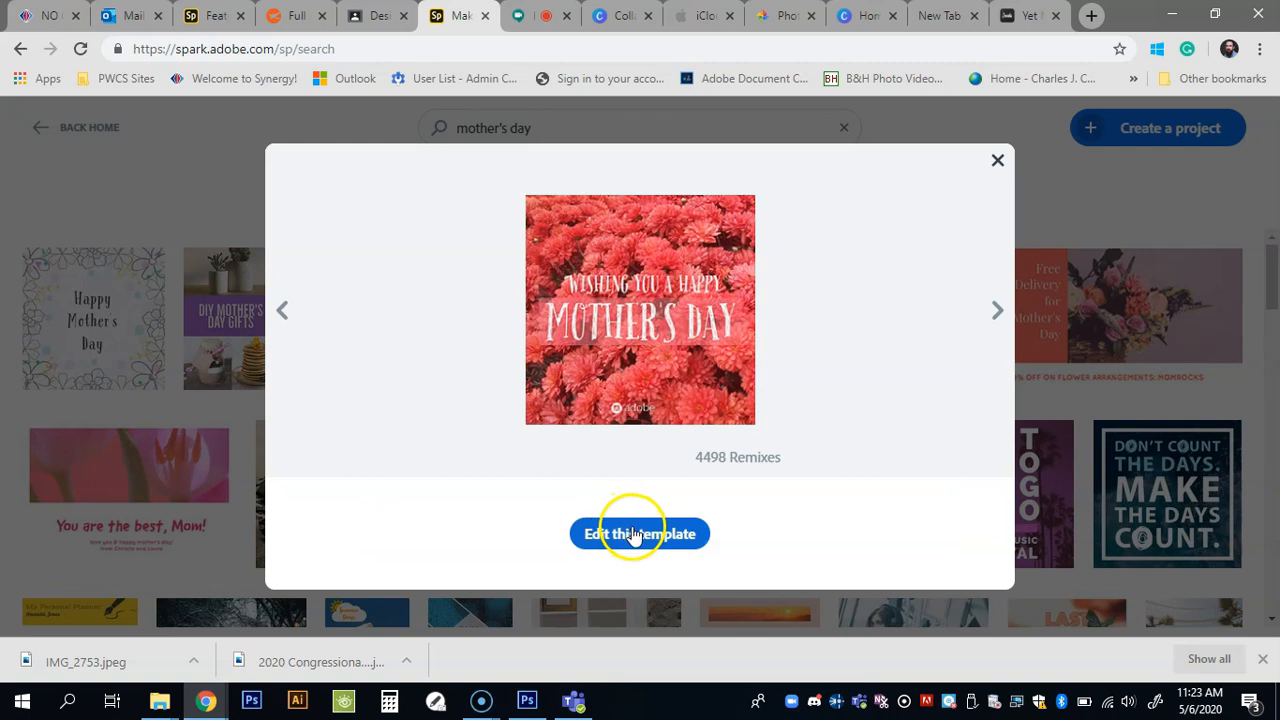
# - Preview neighbouring Mother's Day templates and open the red-flower "Wishing you a Happy Mother's Day" template for editing
pyautogui.click(998, 312)
pyautogui.click(998, 312)
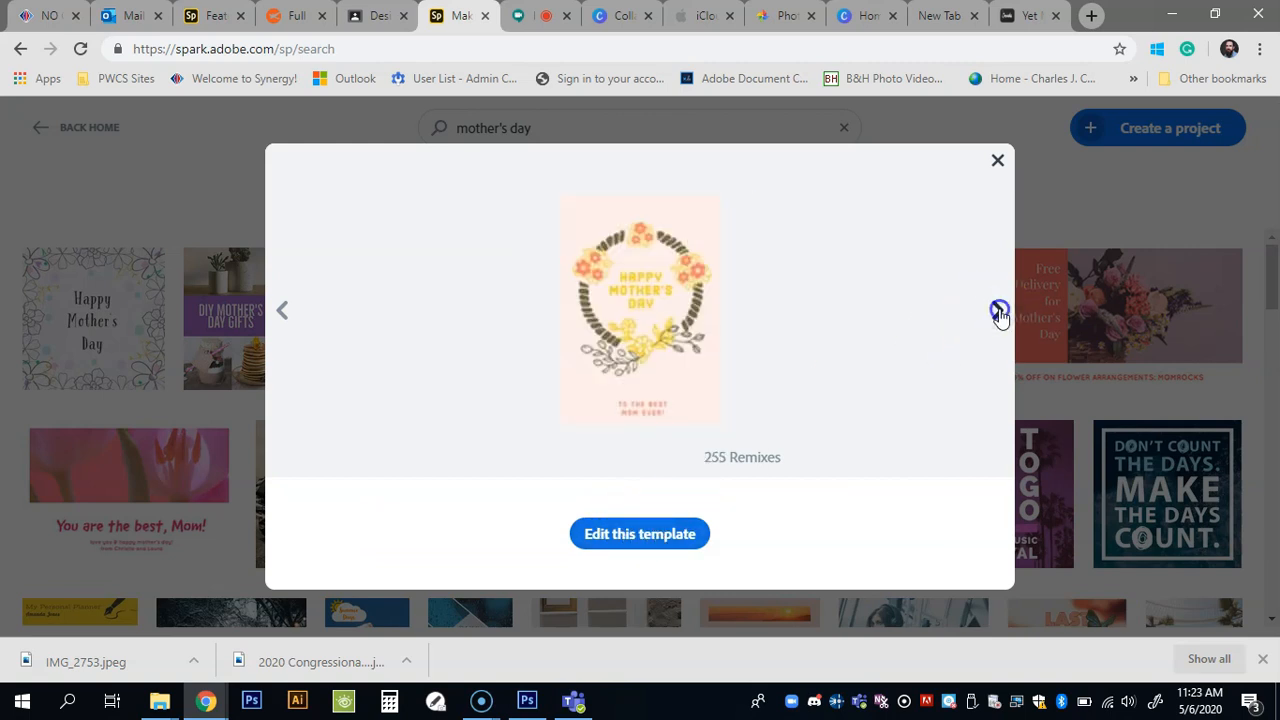
pyautogui.click(998, 312)
pyautogui.click(620, 535)
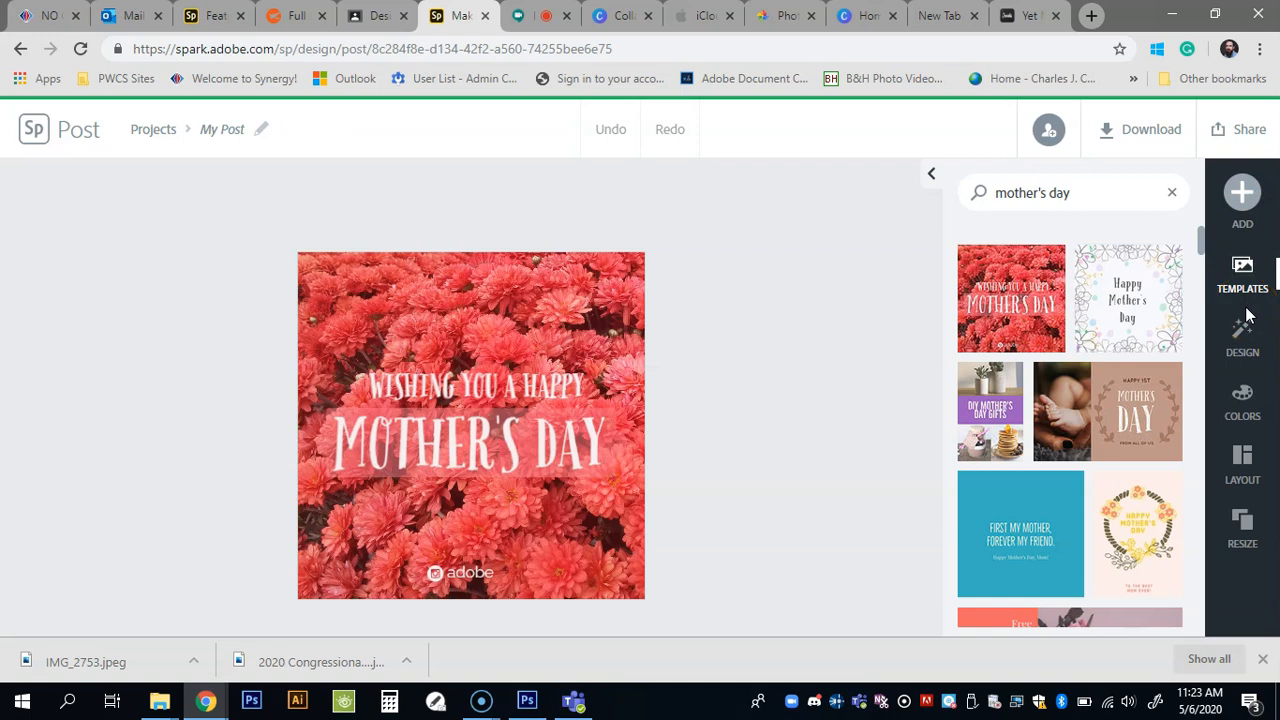
# - Apply the Pacific Northwest Rough Regular font to the "Mother's Day" text and confirm its wording
pyautogui.click(486, 442)
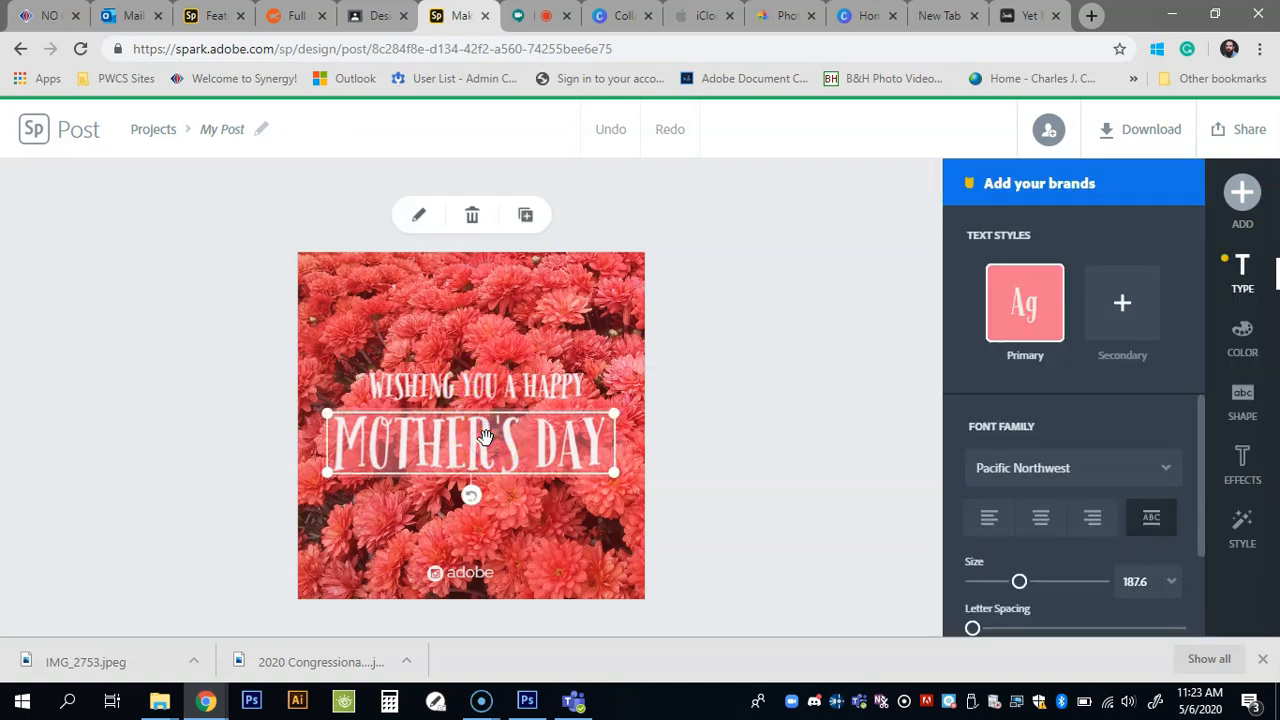
pyautogui.click(1141, 474)
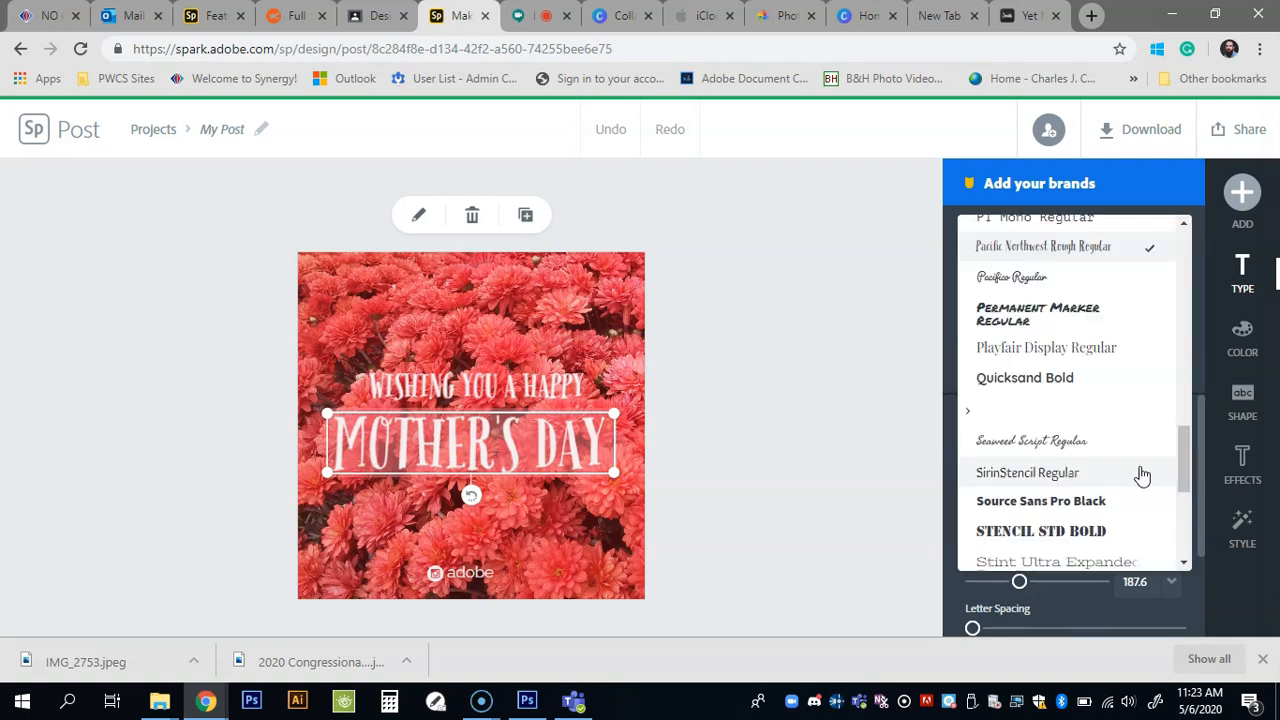
pyautogui.click(1066, 253)
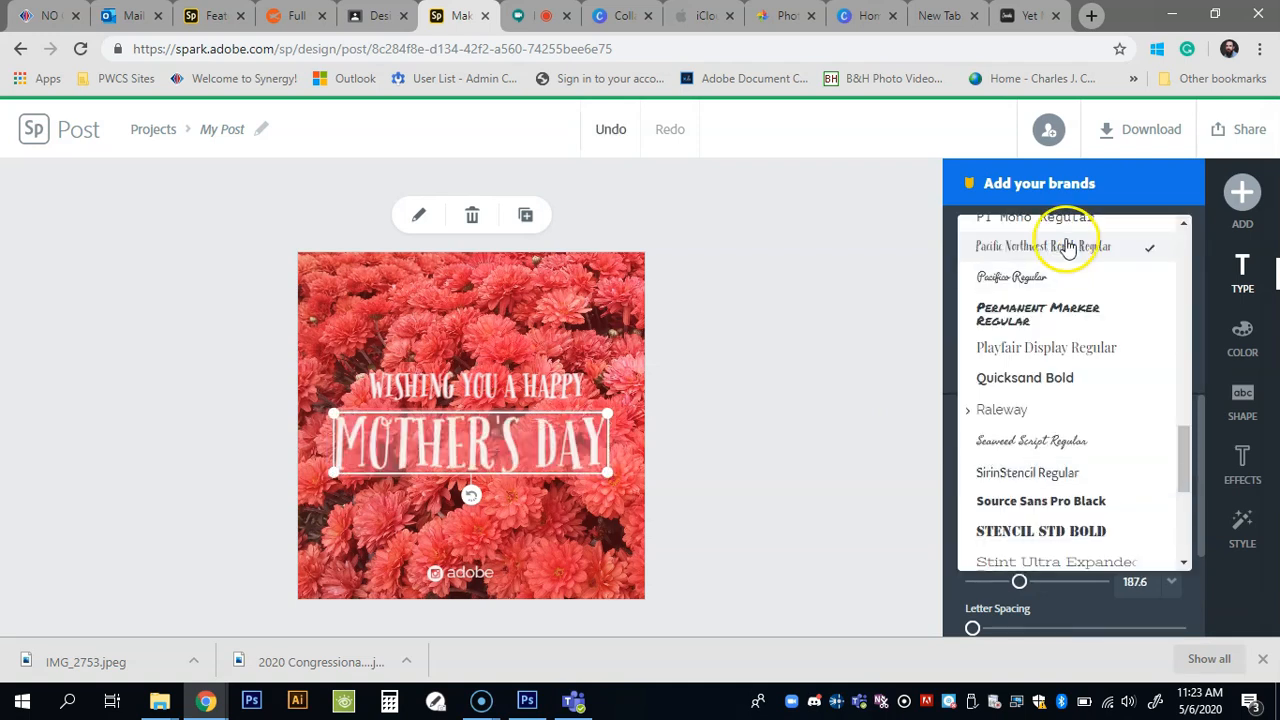
pyautogui.click(420, 218)
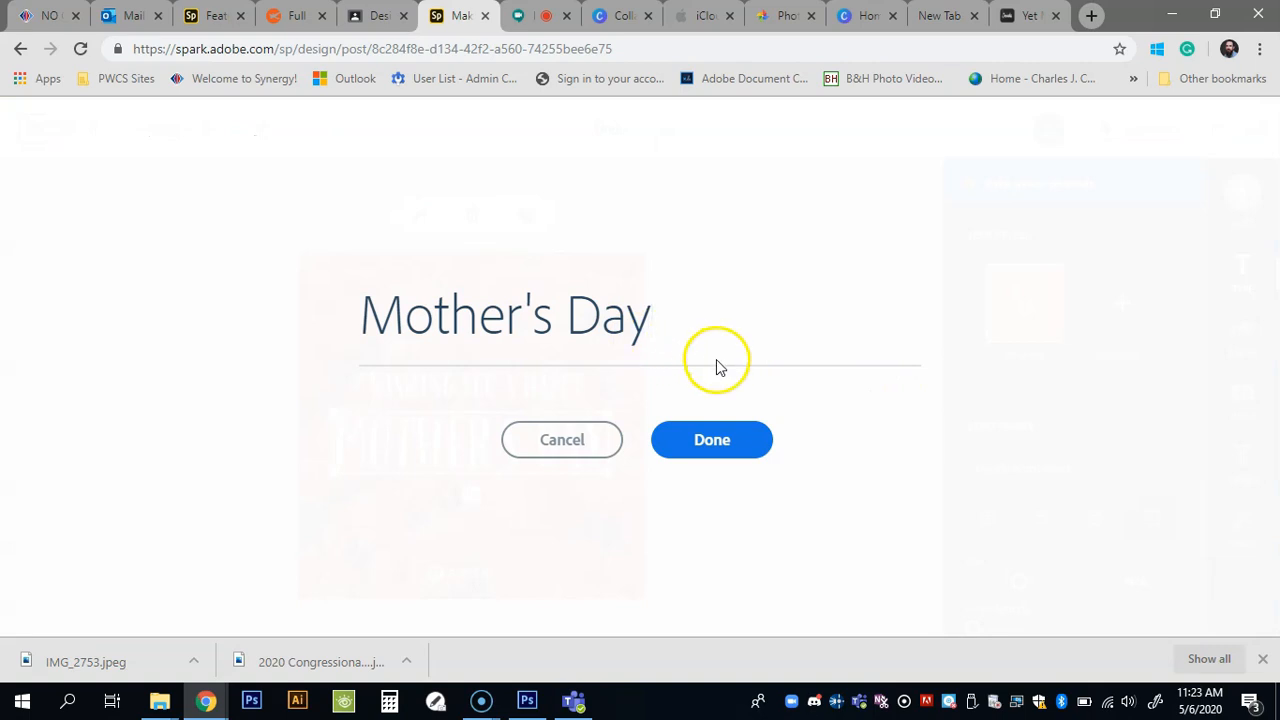
pyautogui.click(714, 442)
# - Set the "Mother's Day" text size to 210 and slightly increase its letter spacing
pyautogui.moveTo(1201, 429); pyautogui.dragTo(1200, 470)
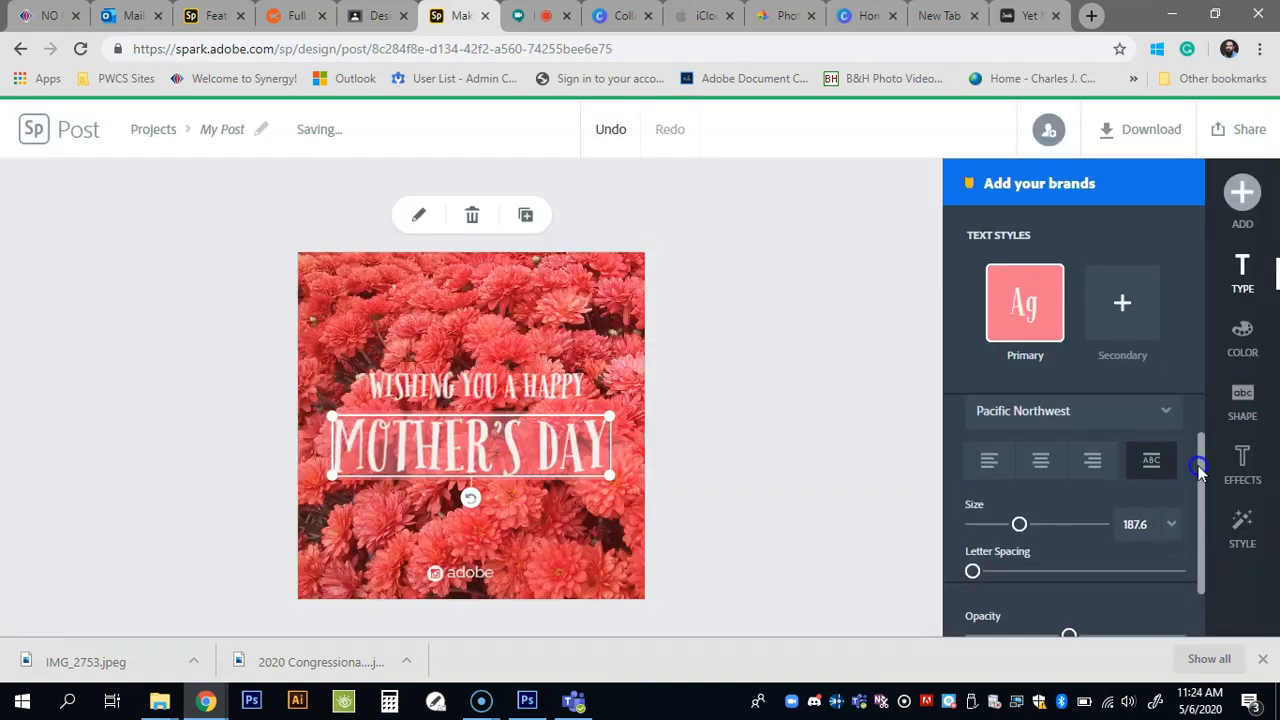
pyautogui.moveTo(1019, 524); pyautogui.dragTo(1024, 523)
pyautogui.moveTo(972, 569); pyautogui.dragTo(977, 570)
# - Lower the opacity setting of the "Mother's Day" text and adjust its stacking order
pyautogui.scroll(-1, 980, 570)
pyautogui.click(1070, 570)
pyautogui.moveTo(1072, 571)
pyautogui.mouseDown()
pyautogui.moveTo(1134, 574)
pyautogui.moveTo(1052, 570)
pyautogui.mouseUp()
pyautogui.click(1075, 617)
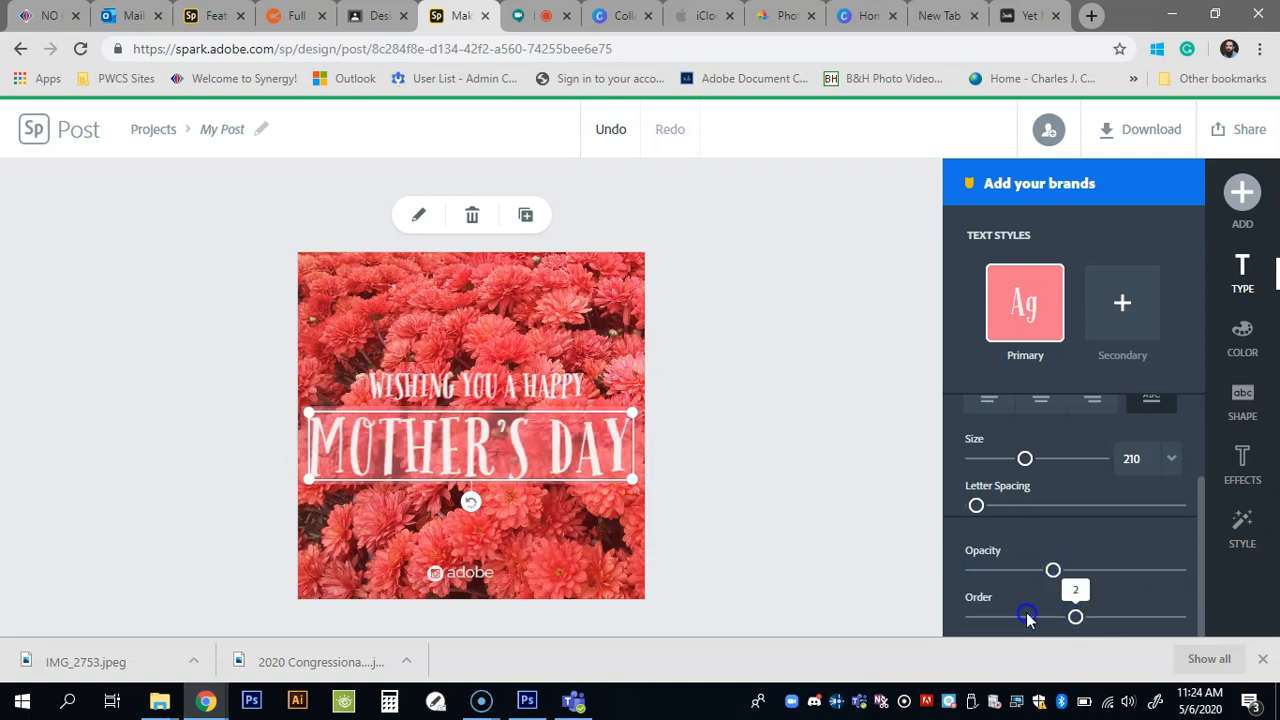
# - Apply the Outline effect with a thicker line to the "Mother's Day" text and review the other text effects
pyautogui.click(1243, 460)
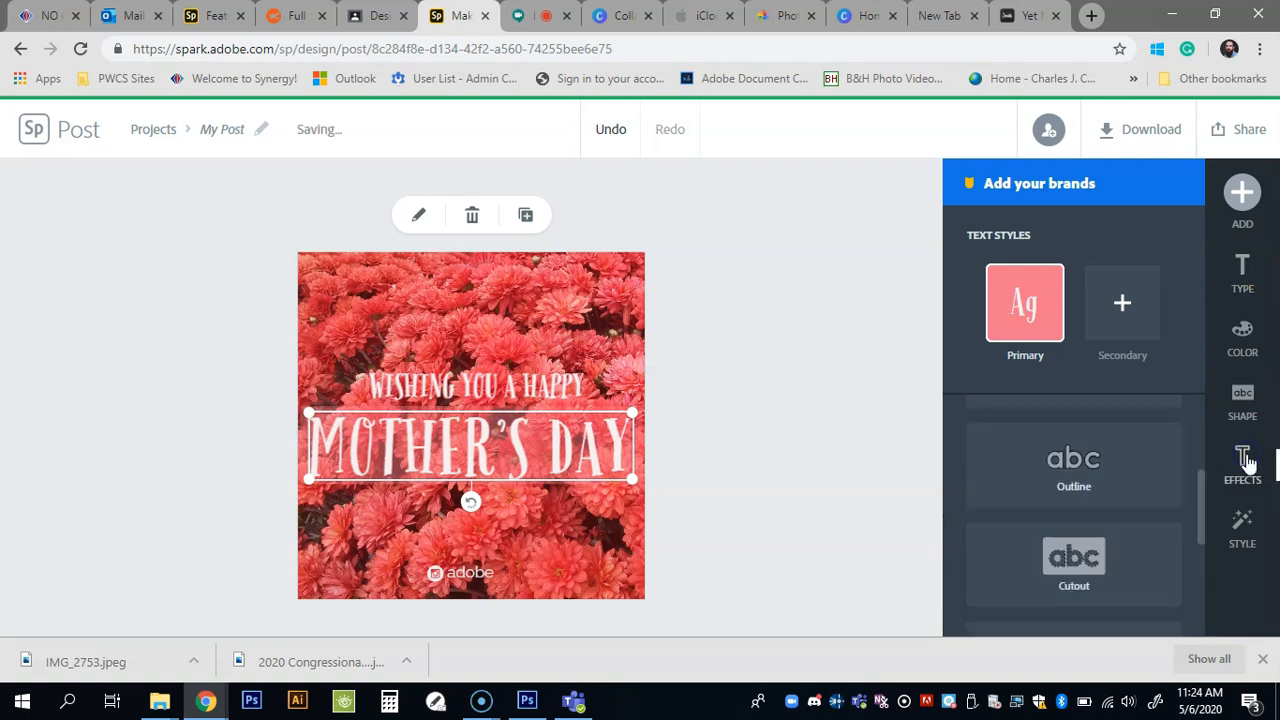
pyautogui.click(1079, 464)
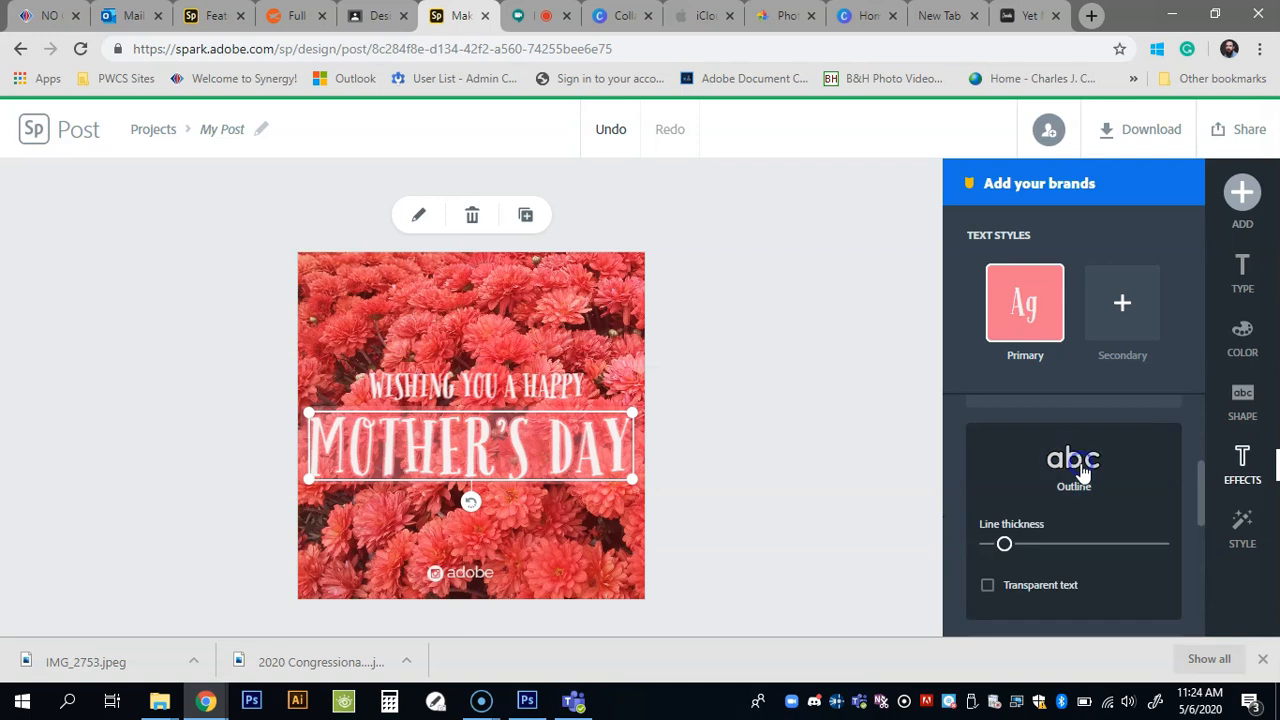
pyautogui.moveTo(1004, 543); pyautogui.dragTo(1052, 545)
pyautogui.scroll(2, 1052, 545)
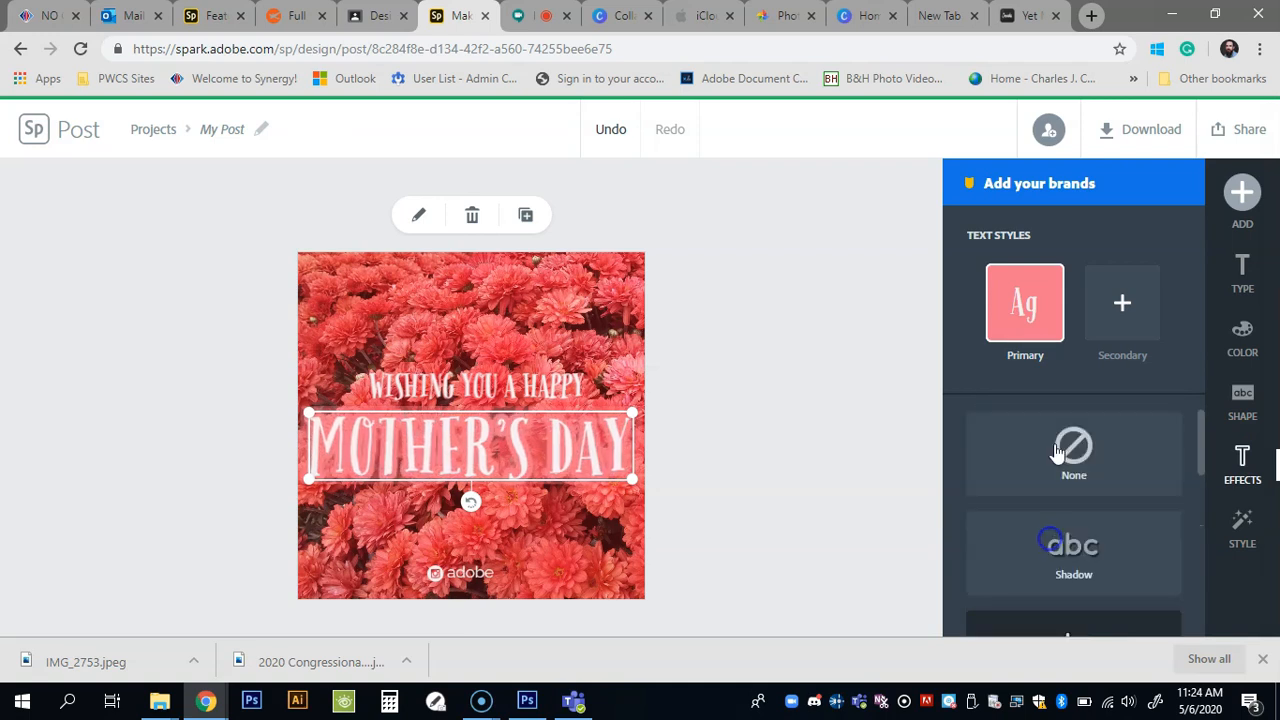
pyautogui.scroll(-4, 1100, 552)
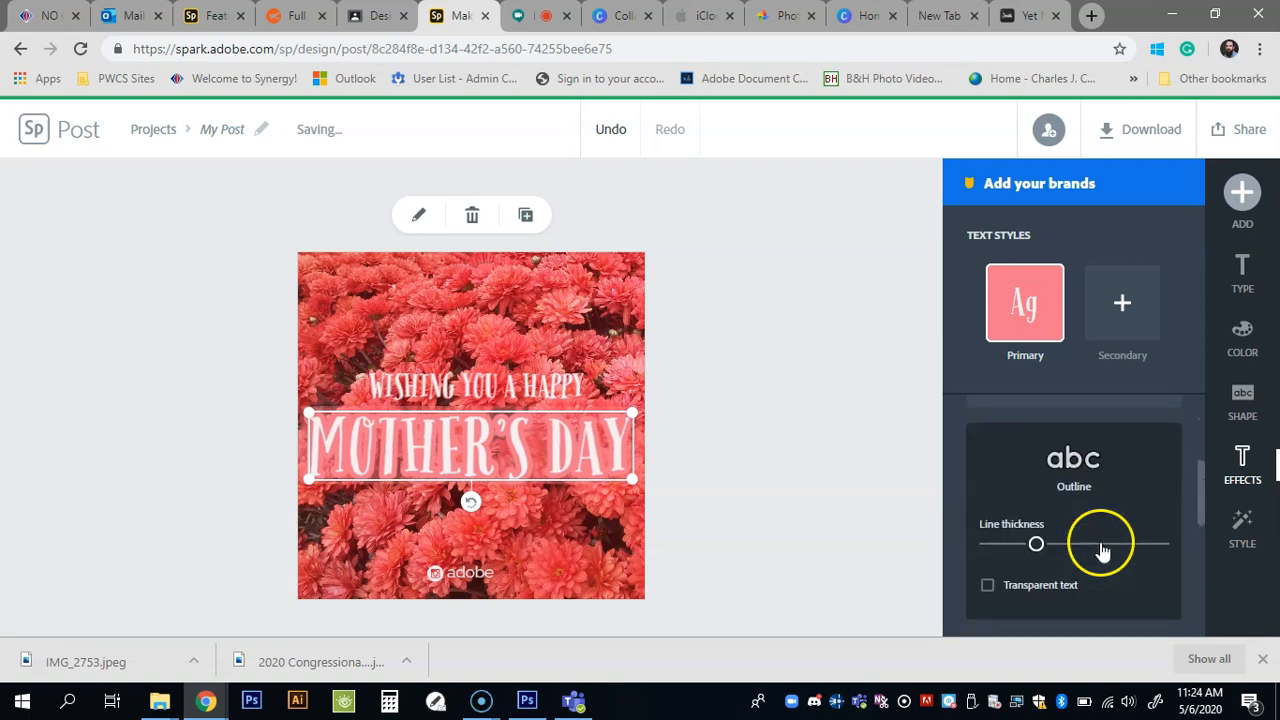
pyautogui.scroll(-2, 1108, 565)
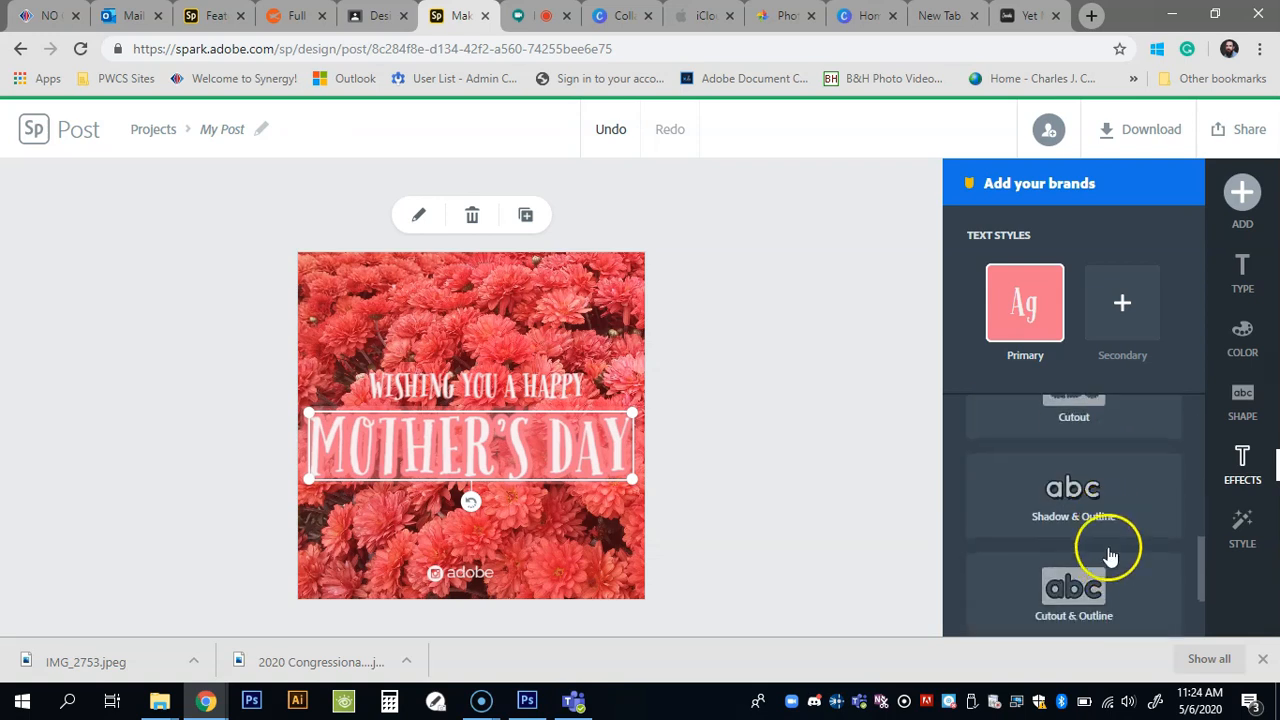
pyautogui.scroll(-2, 1096, 586)
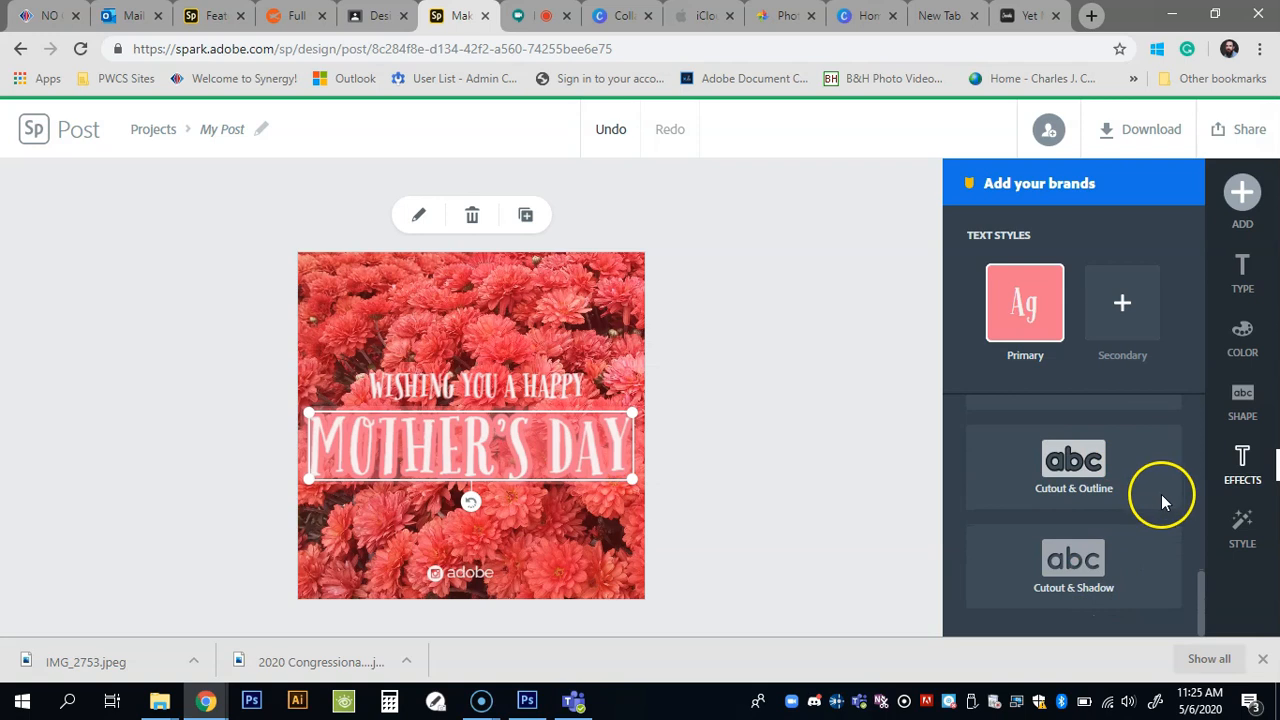
pyautogui.scroll(8, 1194, 550)
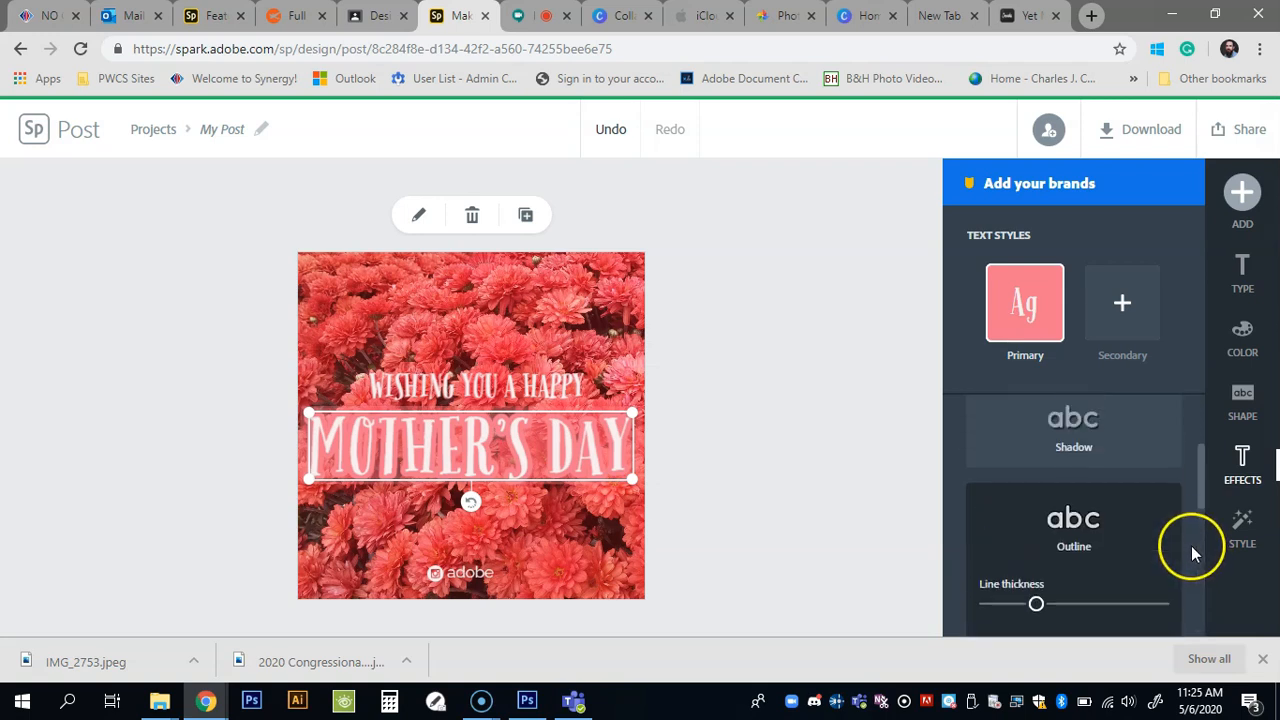
# - Try different decorative background shapes behind the "Mother's Day" text
pyautogui.click(1243, 393)
pyautogui.click(1141, 551)
pyautogui.click(1028, 553)
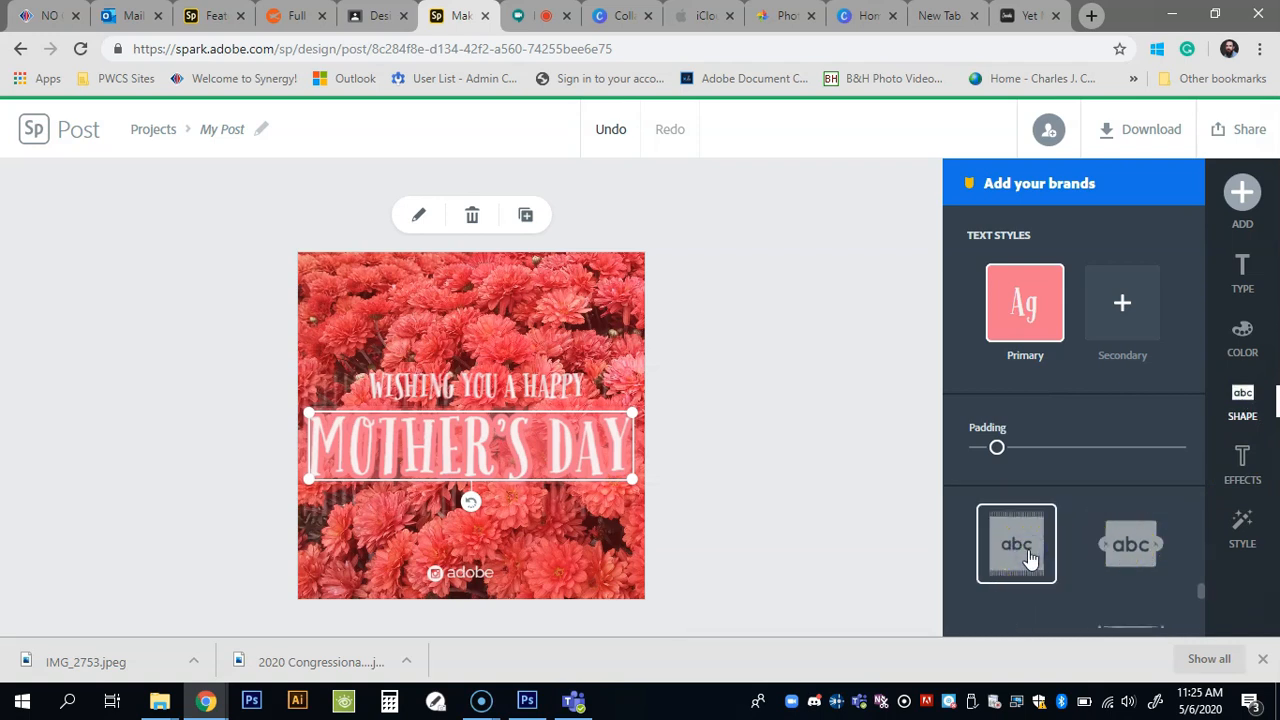
pyautogui.scroll(-1, 1030, 560)
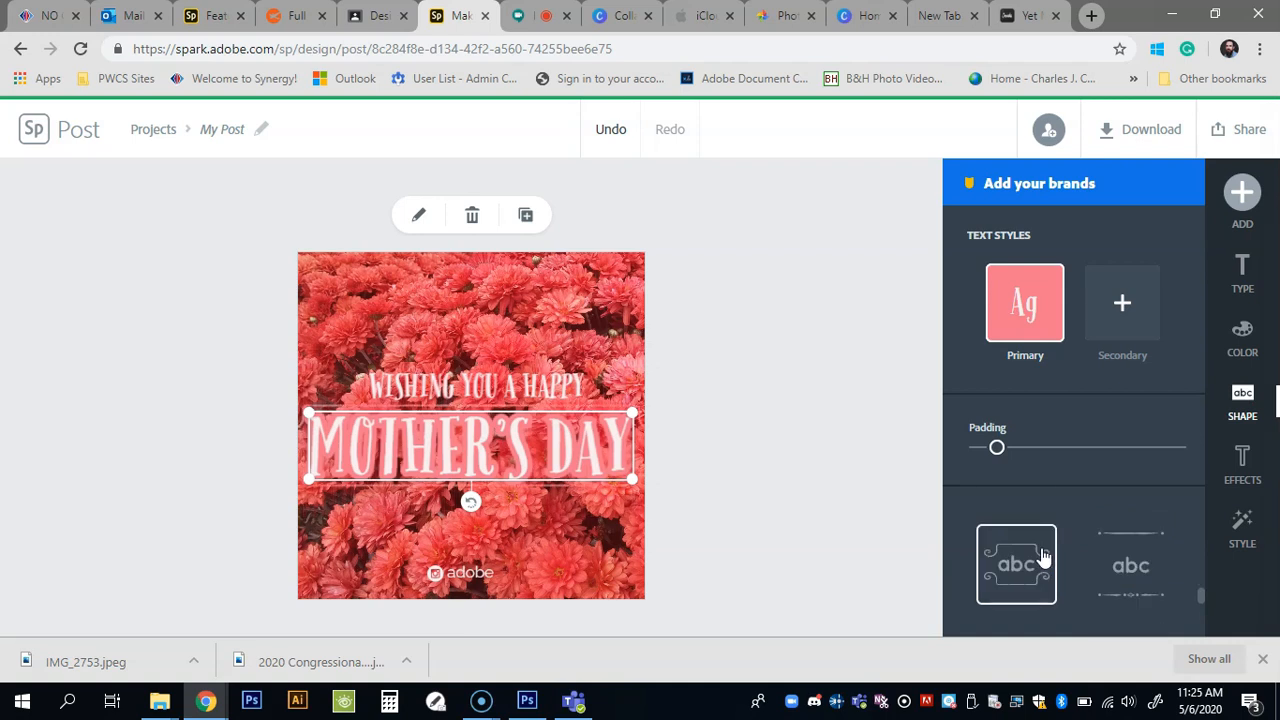
pyautogui.scroll(-2, 1128, 558)
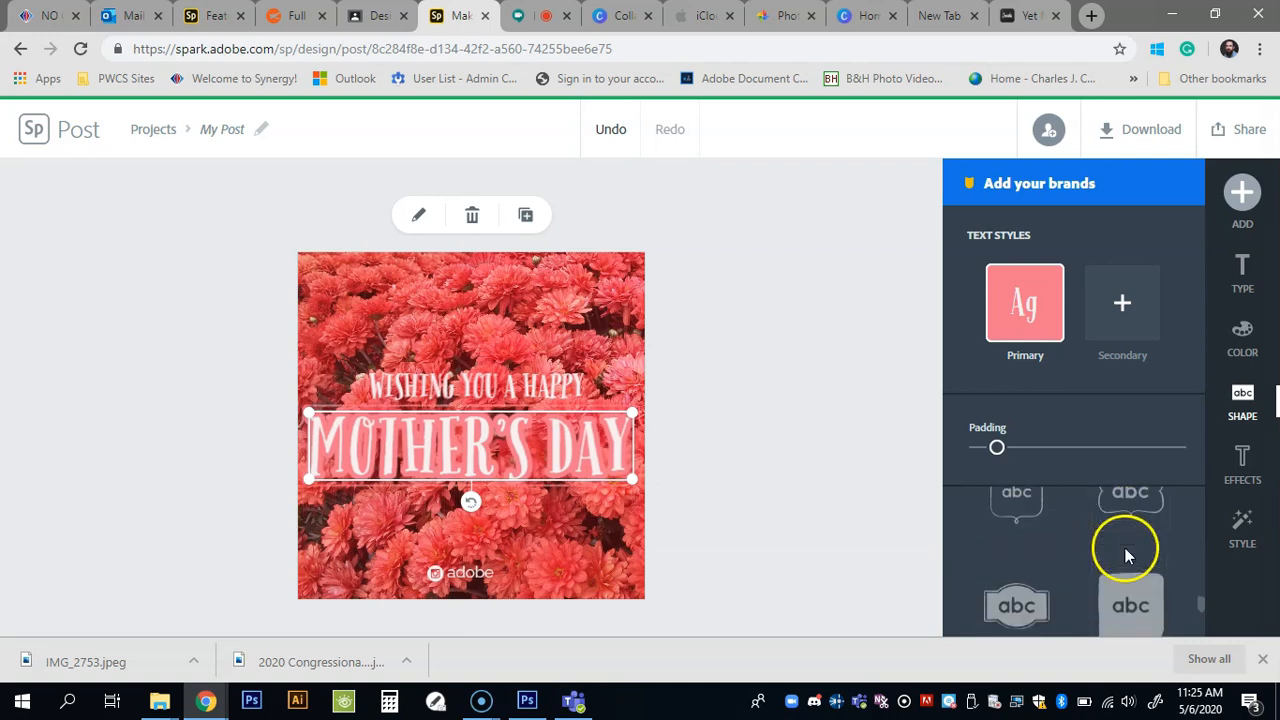
pyautogui.scroll(3, 1128, 556)
# - Recolour the "Mother's Day" text with the suggested off-white and dark red colour pair
pyautogui.click(1247, 343)
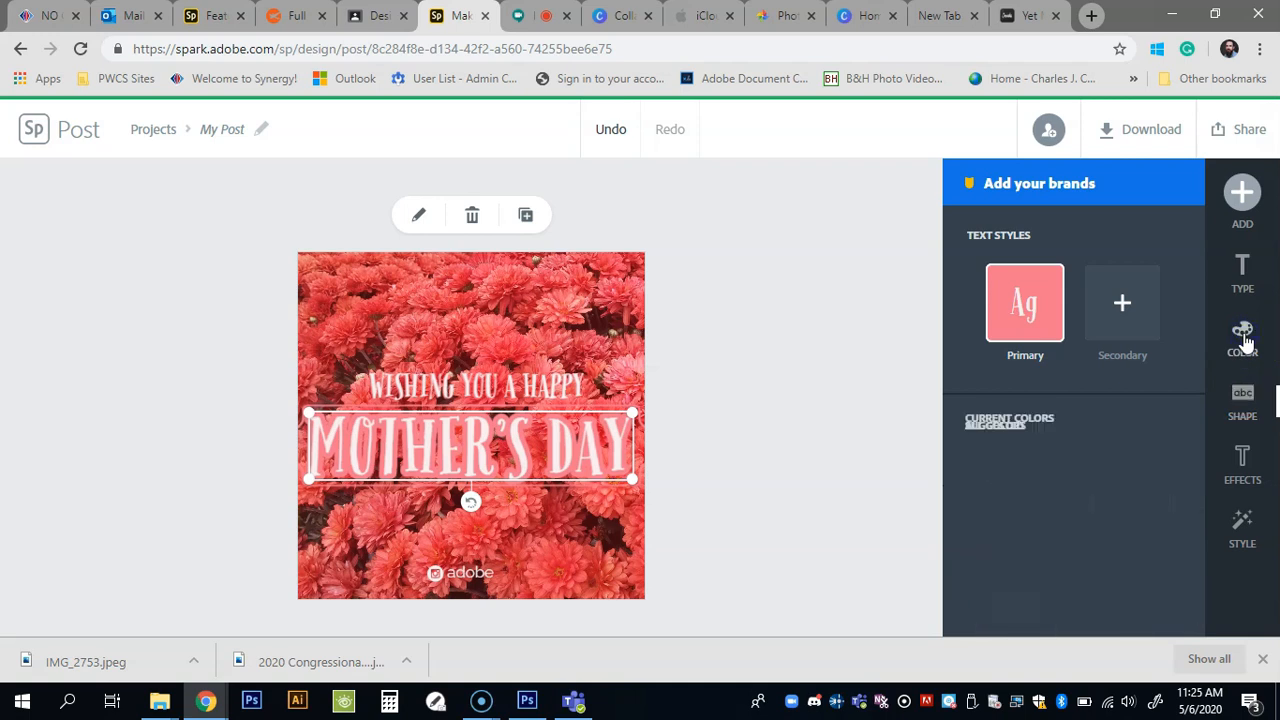
pyautogui.scroll(-1, 1086, 491)
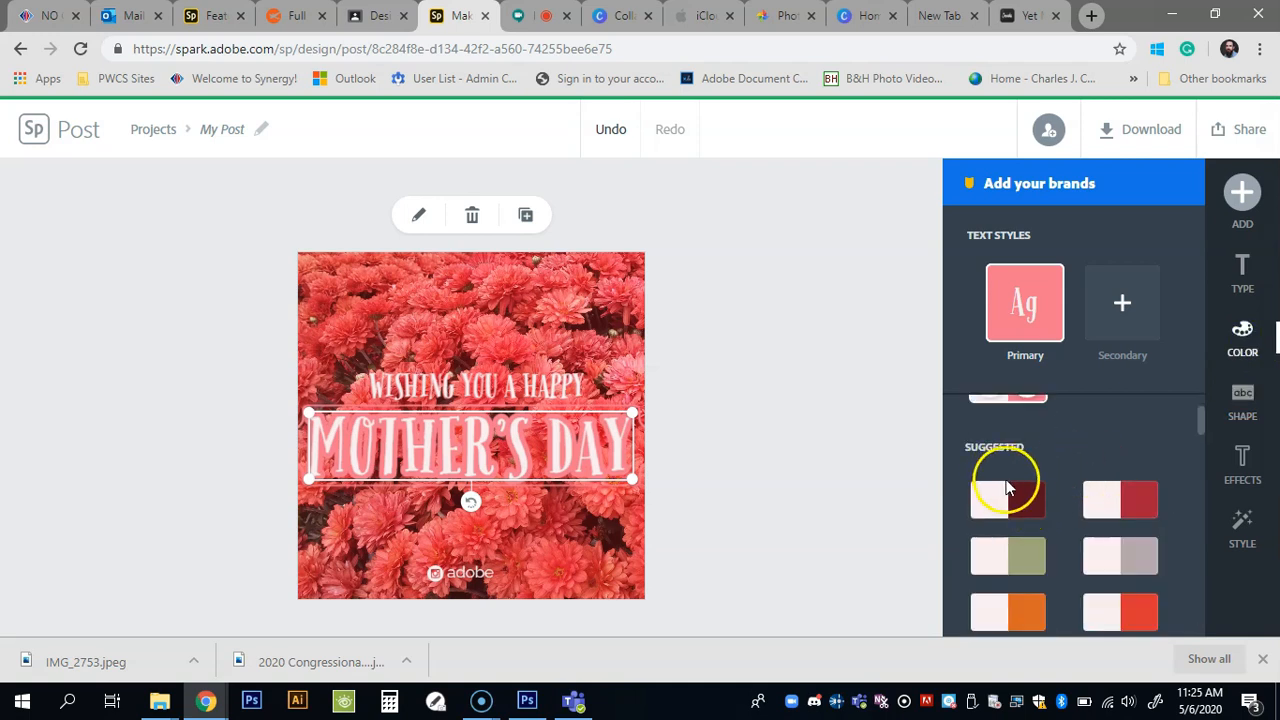
pyautogui.scroll(-1, 1008, 487)
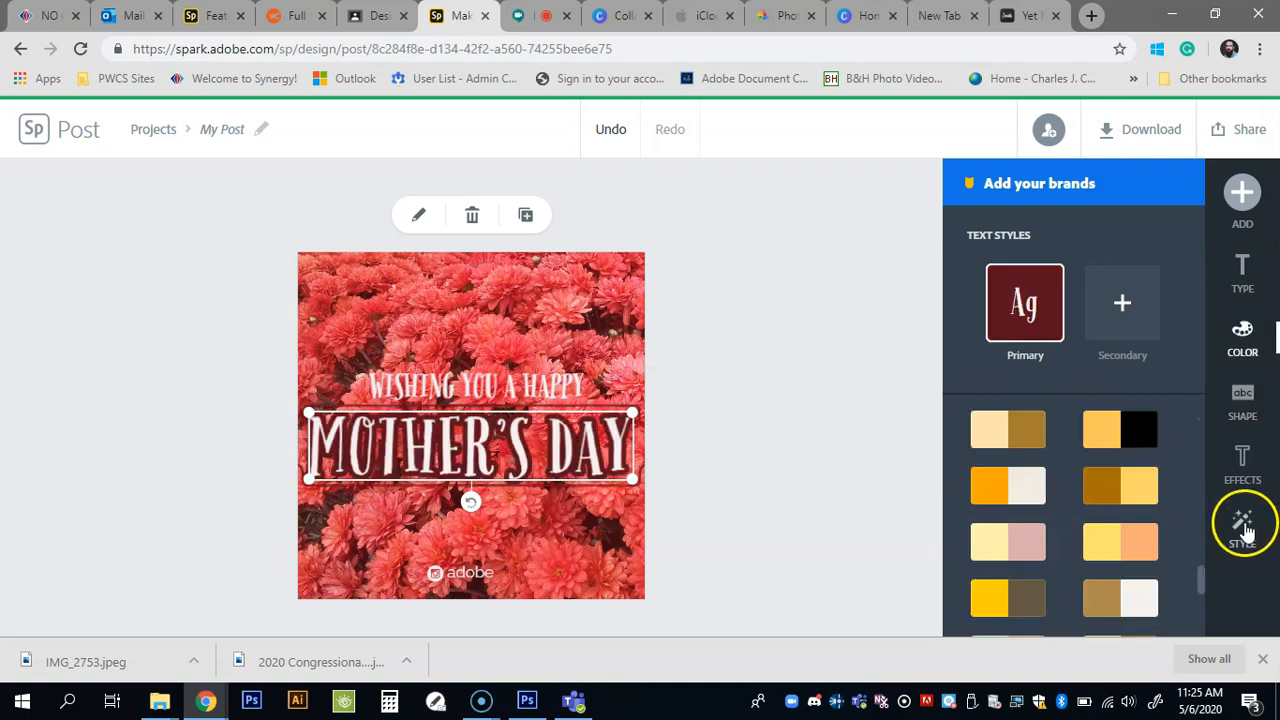
# - Apply a suggested style with a plain bold sans-serif look to the "Mother's Day" text
pyautogui.click(1245, 532)
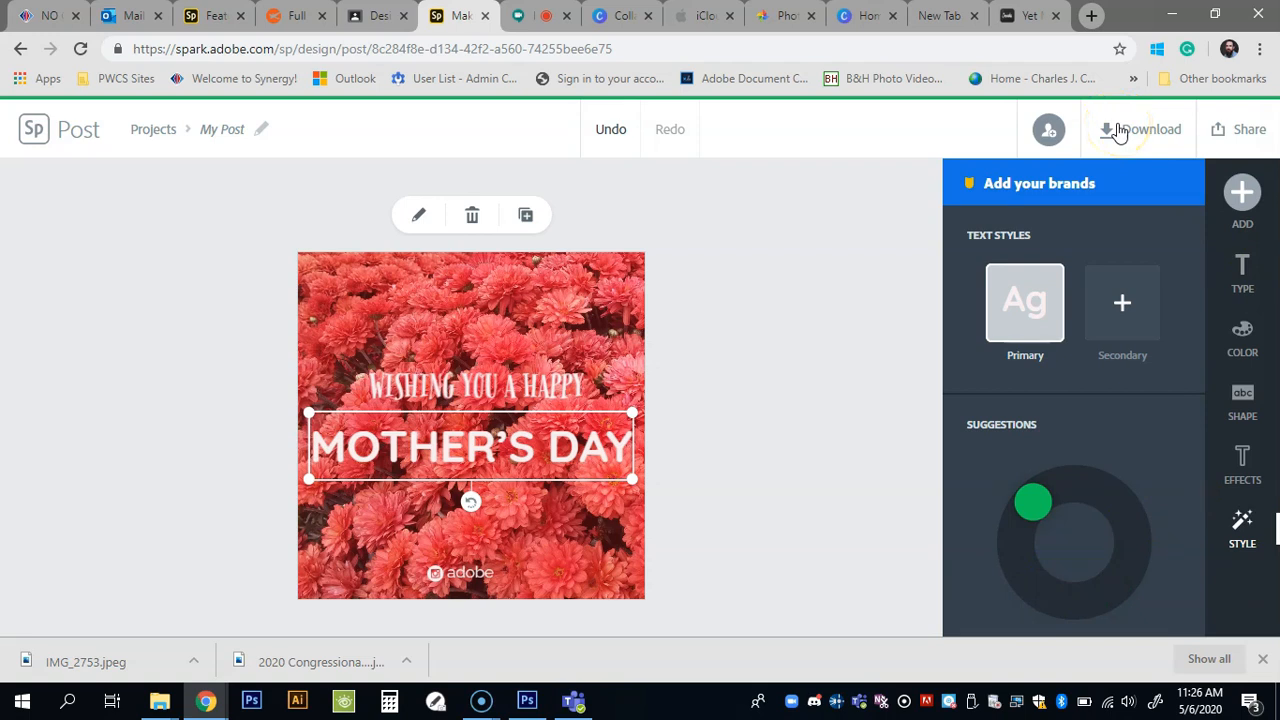
pyautogui.click(1246, 138)
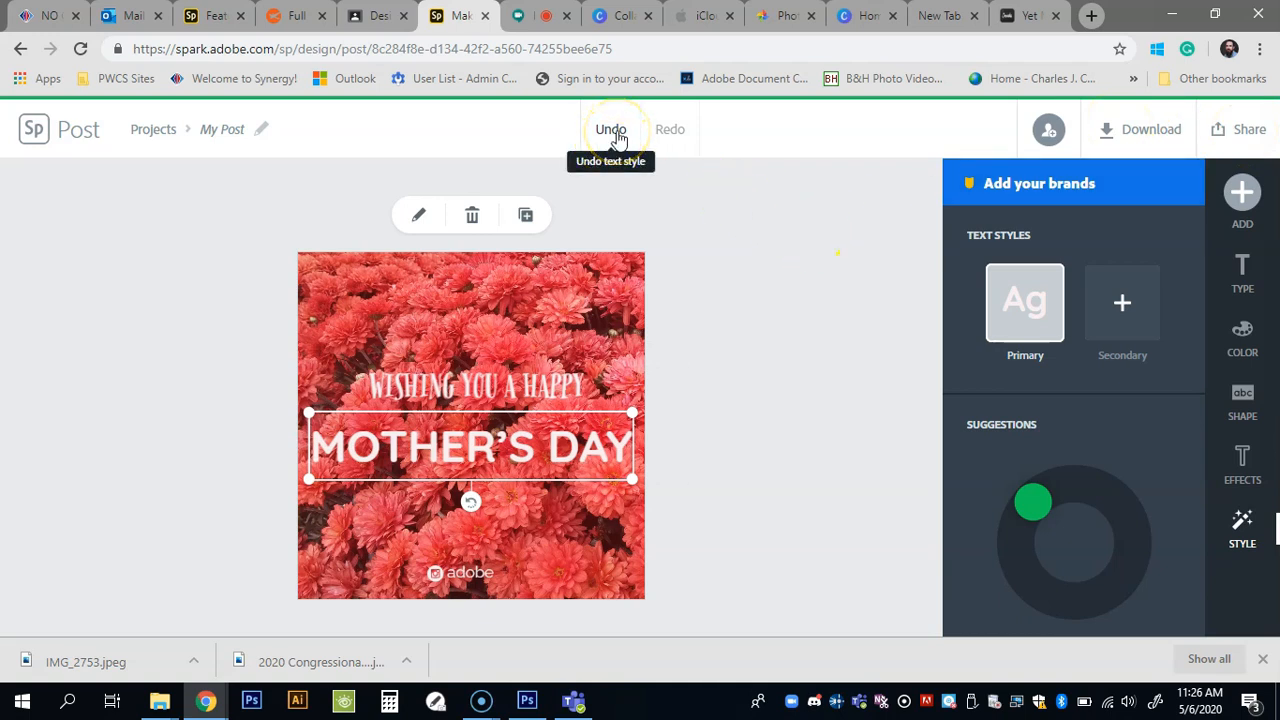
pyautogui.click(530, 216)
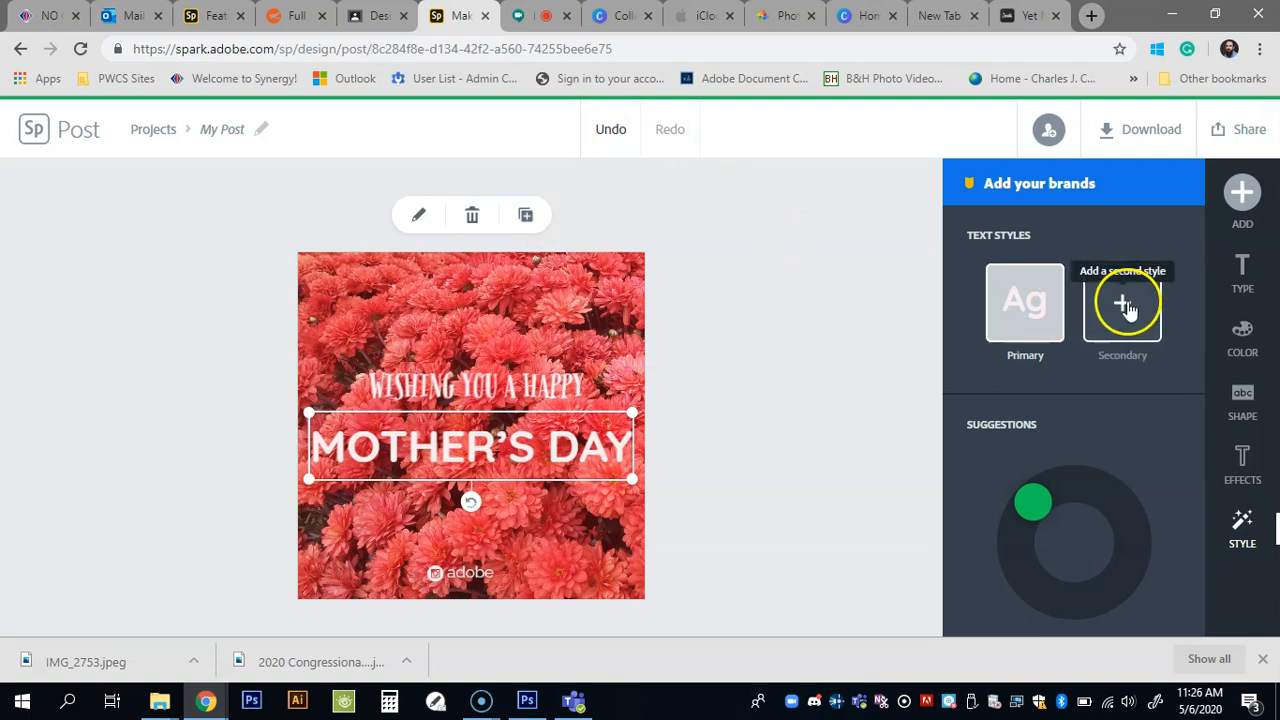
# - Remove the "adobe" handle text and its icon from beneath the "Mother's Day" text
pyautogui.click(481, 575)
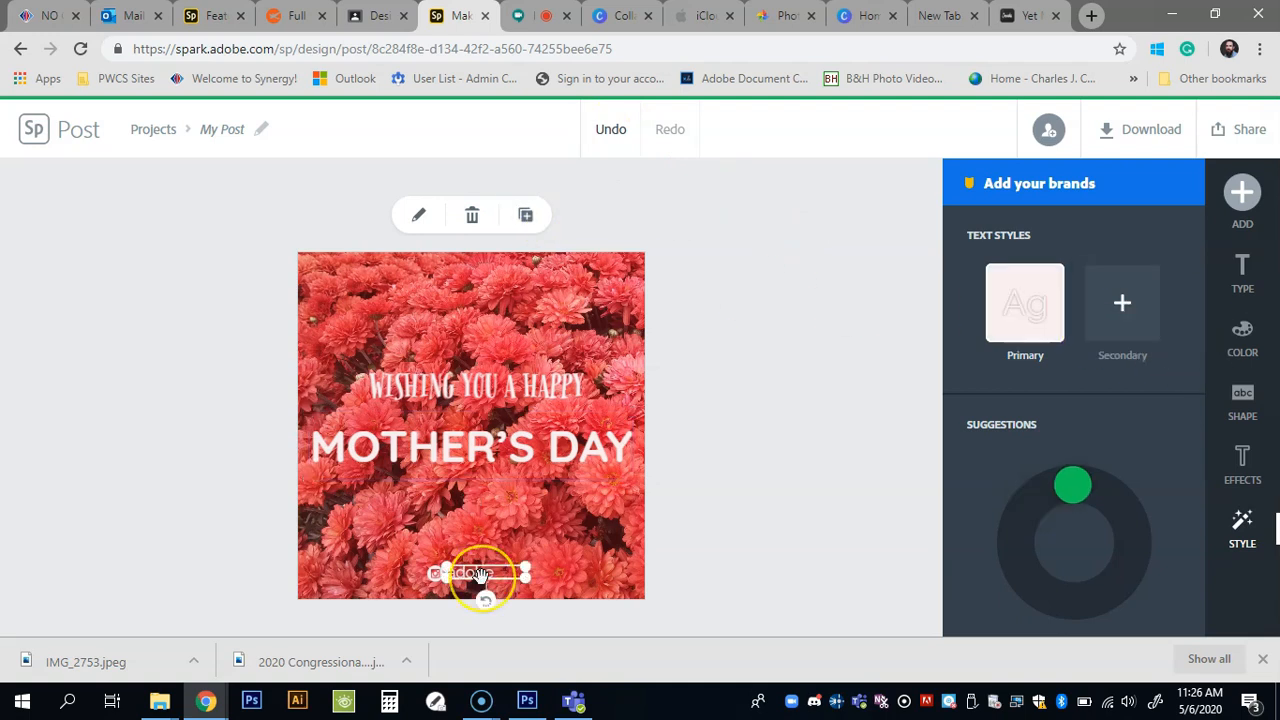
pyautogui.click(481, 583)
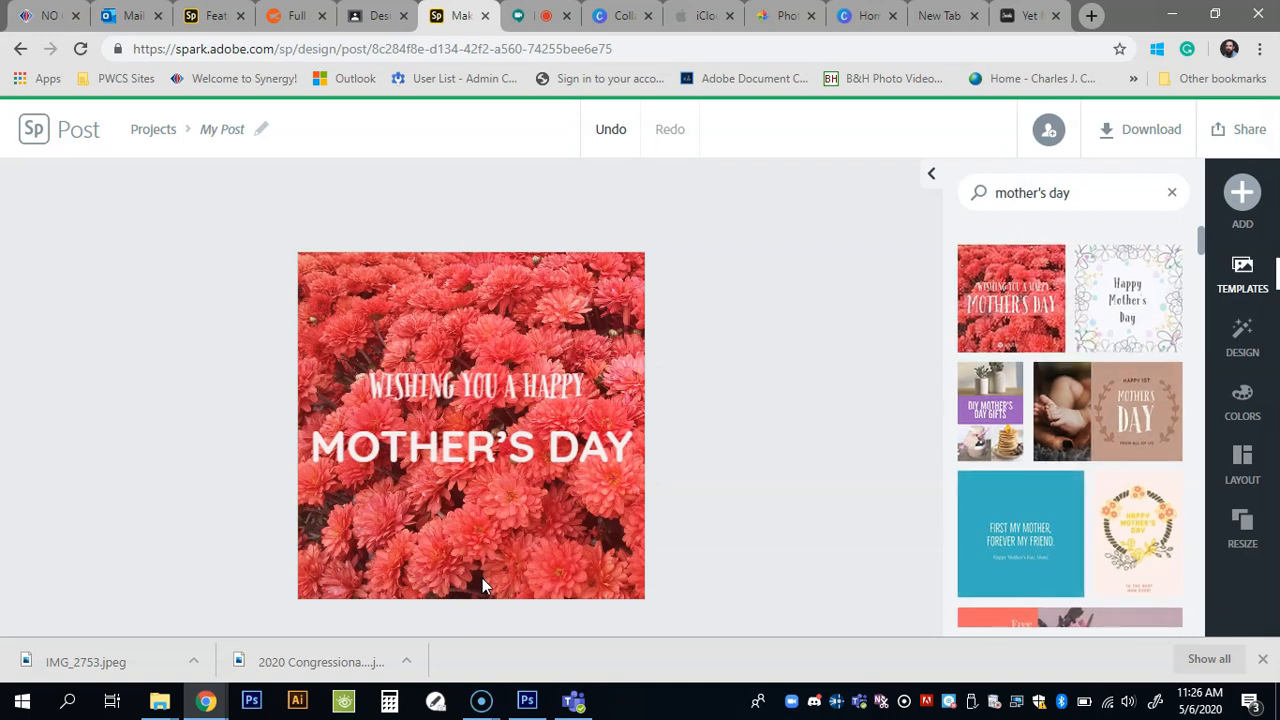
# - Connect Google Photos as a replacement source for the background image, choosing the Google account and granting Adobe Spark access
pyautogui.click(526, 550)
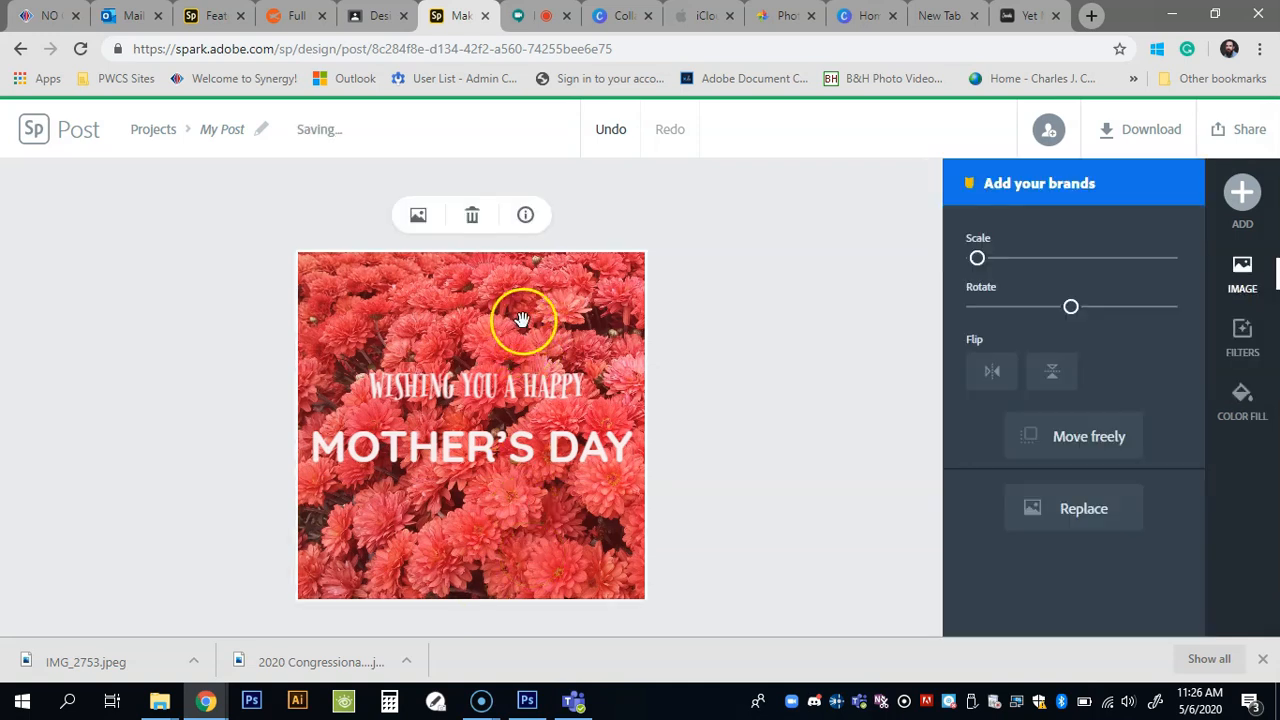
pyautogui.click(1085, 508)
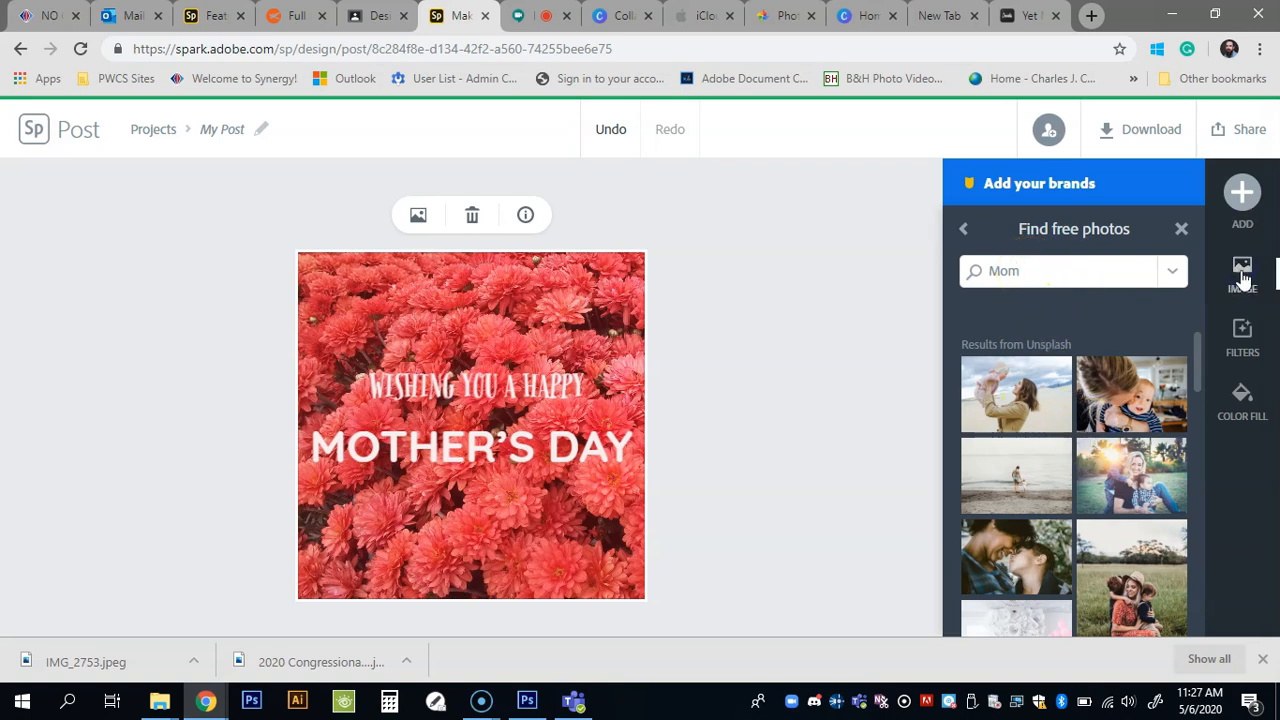
pyautogui.click(965, 230)
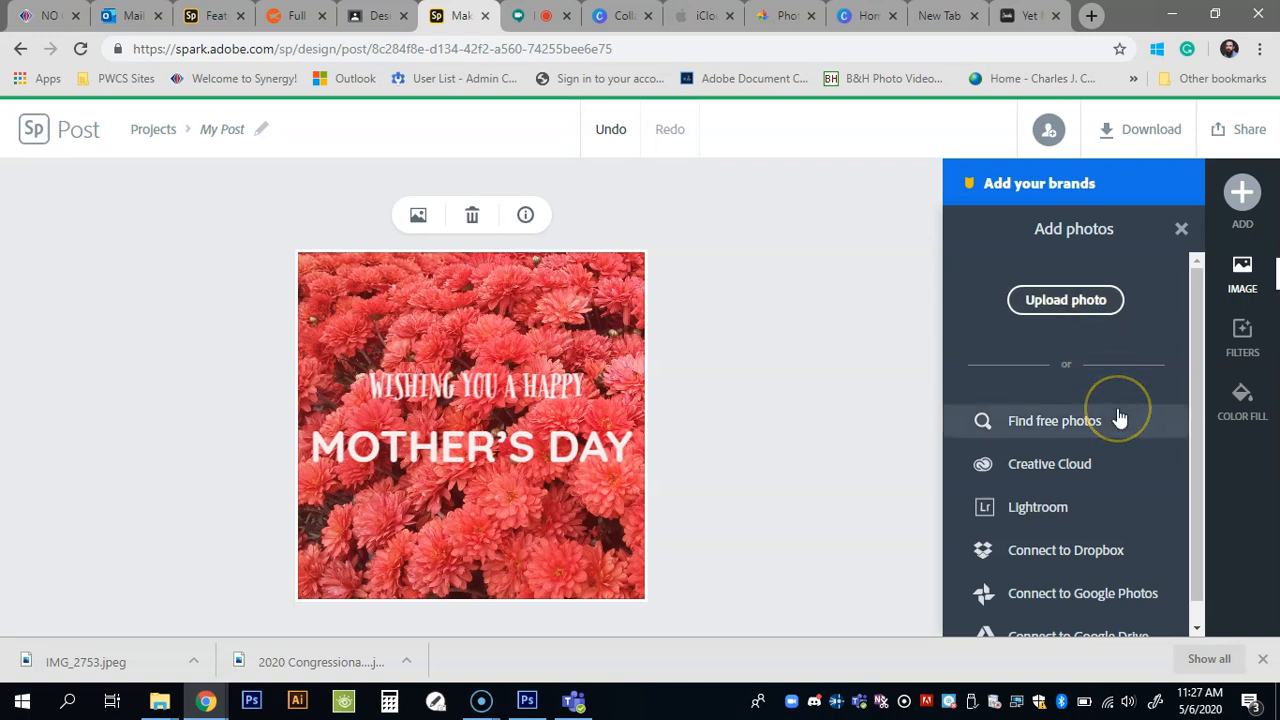
pyautogui.scroll(-1, 1112, 440)
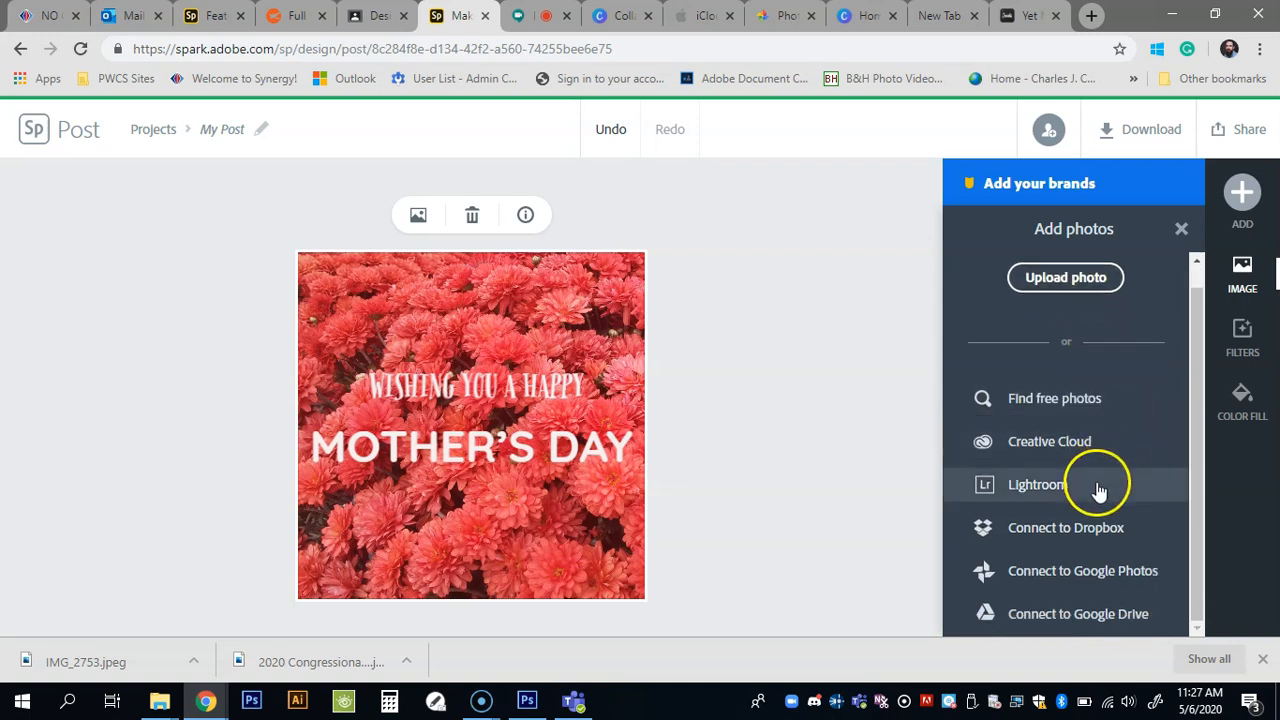
pyautogui.click(1115, 574)
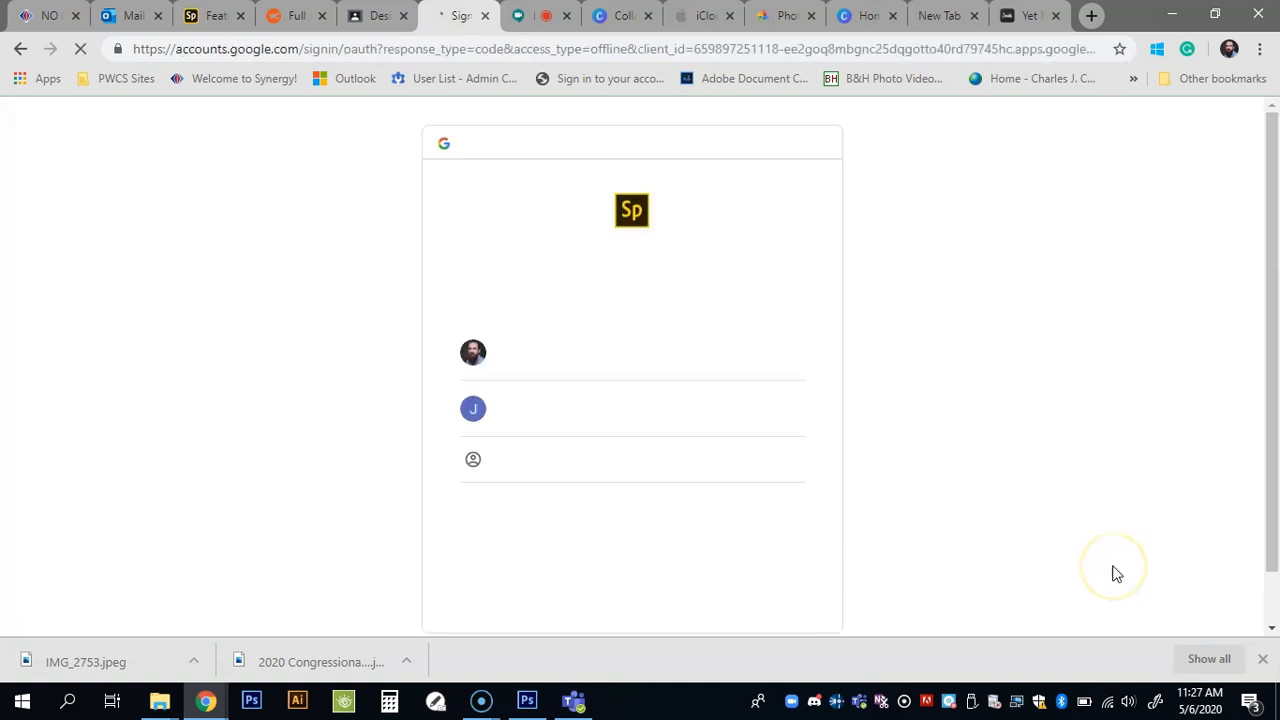
pyautogui.click(586, 348)
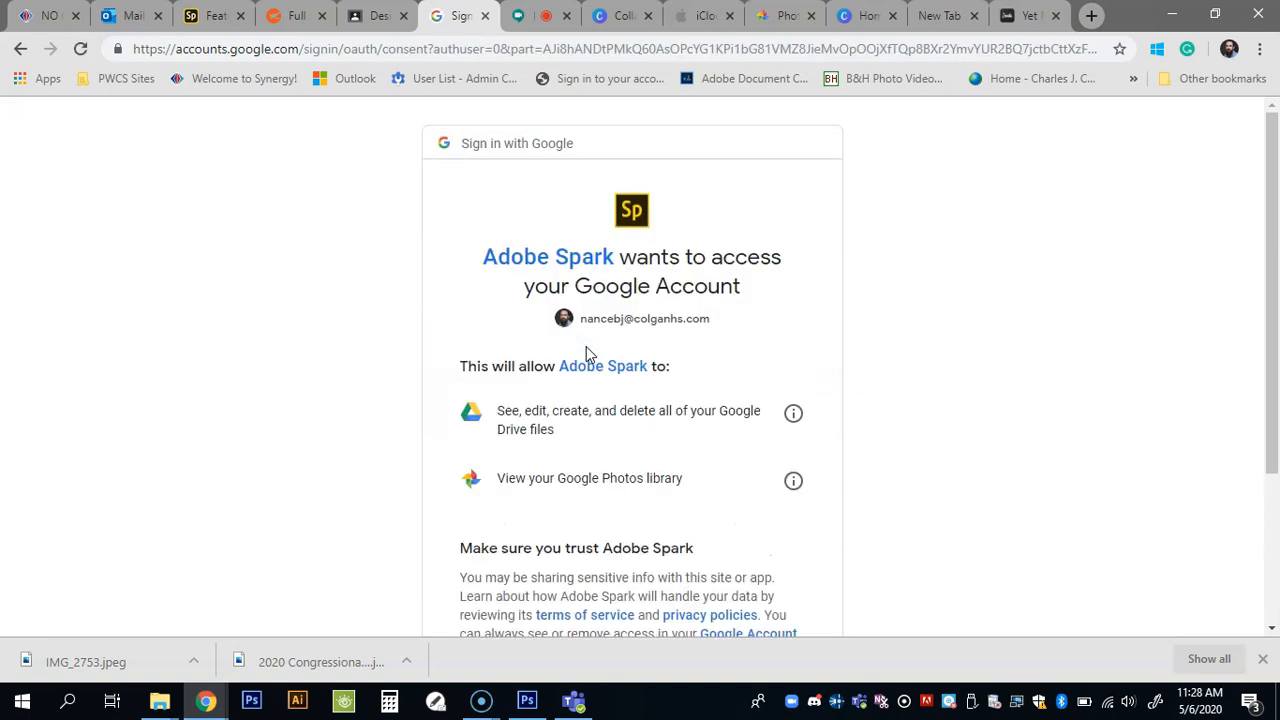
pyautogui.scroll(-3, 588, 357)
pyautogui.click(781, 506)
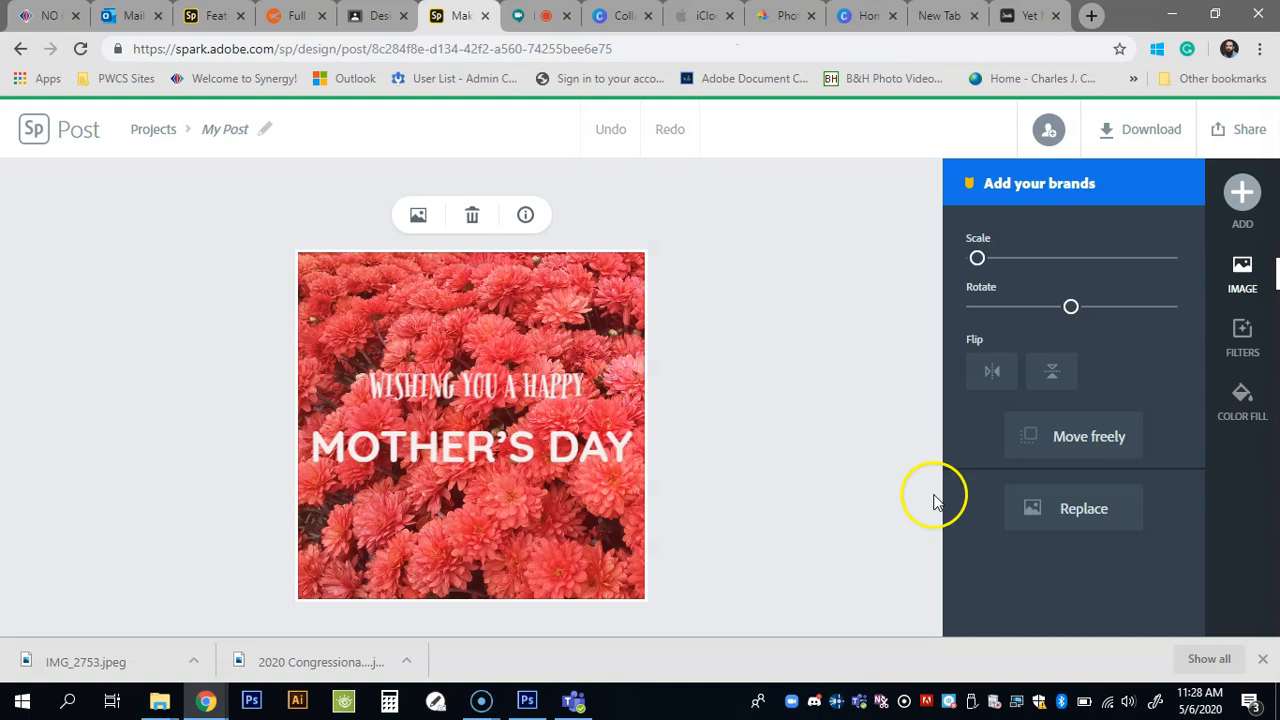
# - Replace the background image with a free "Mom" photo of a woman holding up a baby
pyautogui.click(1085, 508)
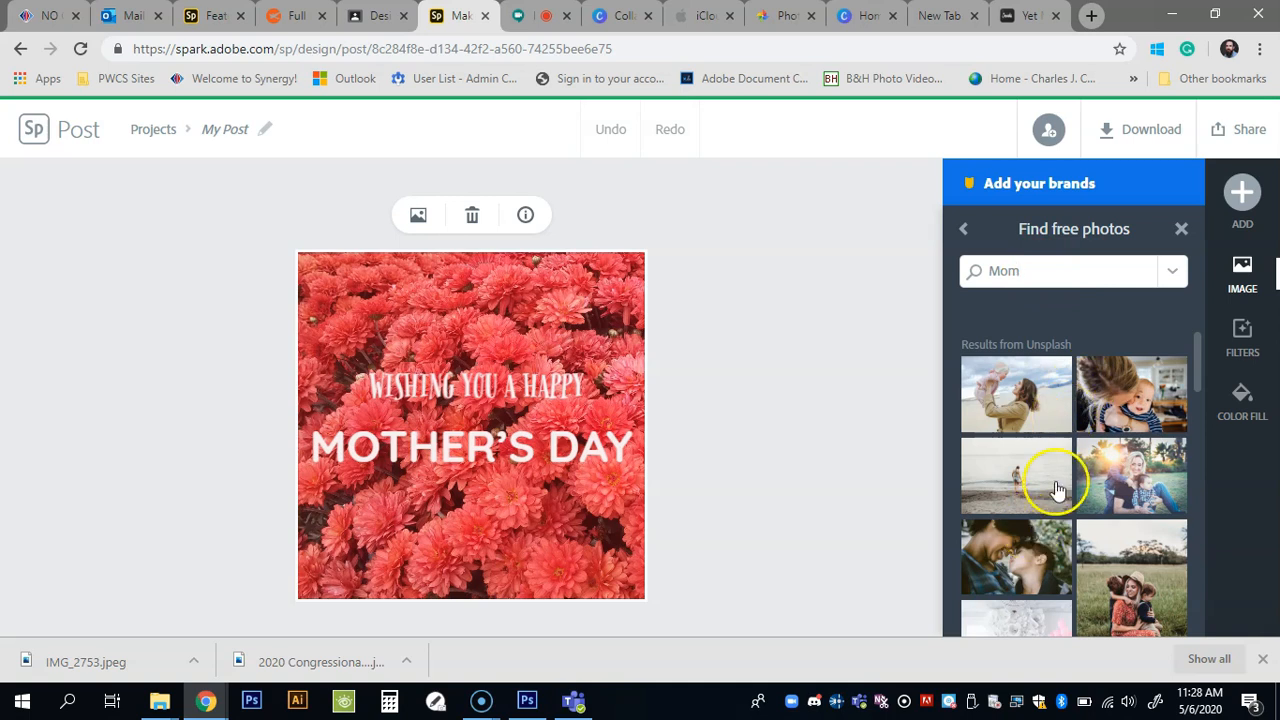
pyautogui.scroll(-1, 1057, 486)
pyautogui.scroll(-5, 1057, 486)
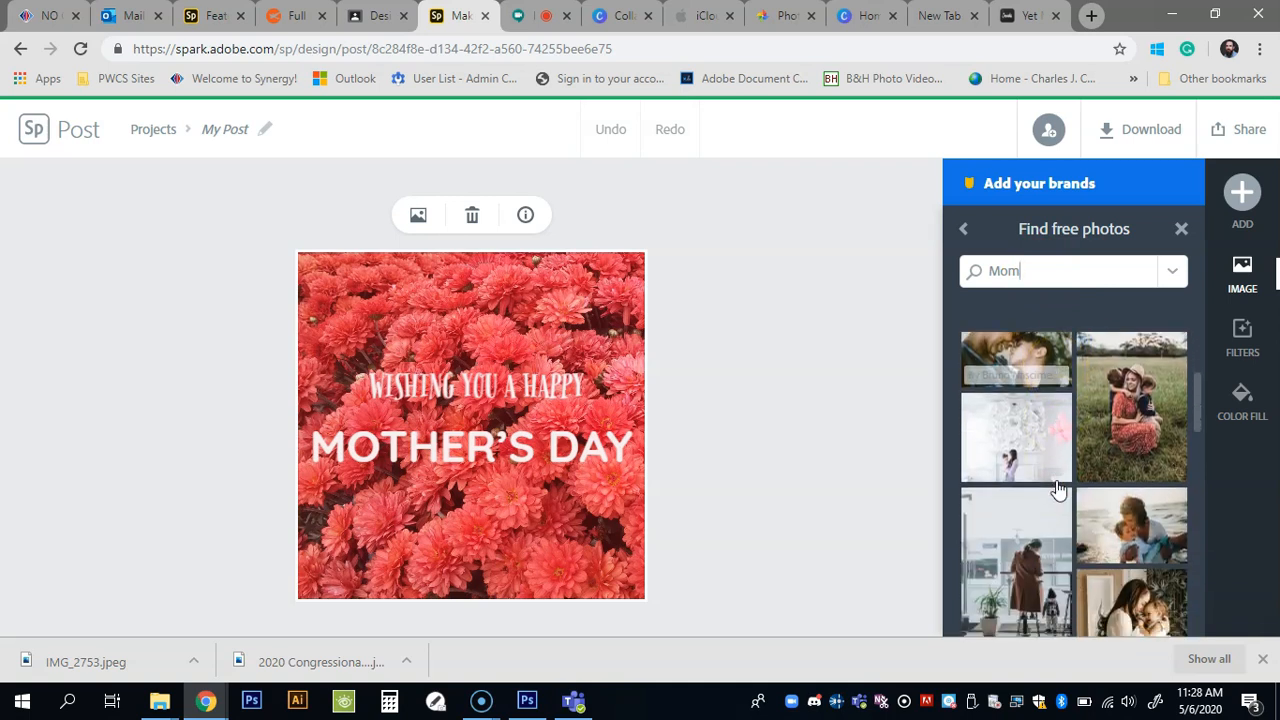
pyautogui.click(1038, 556)
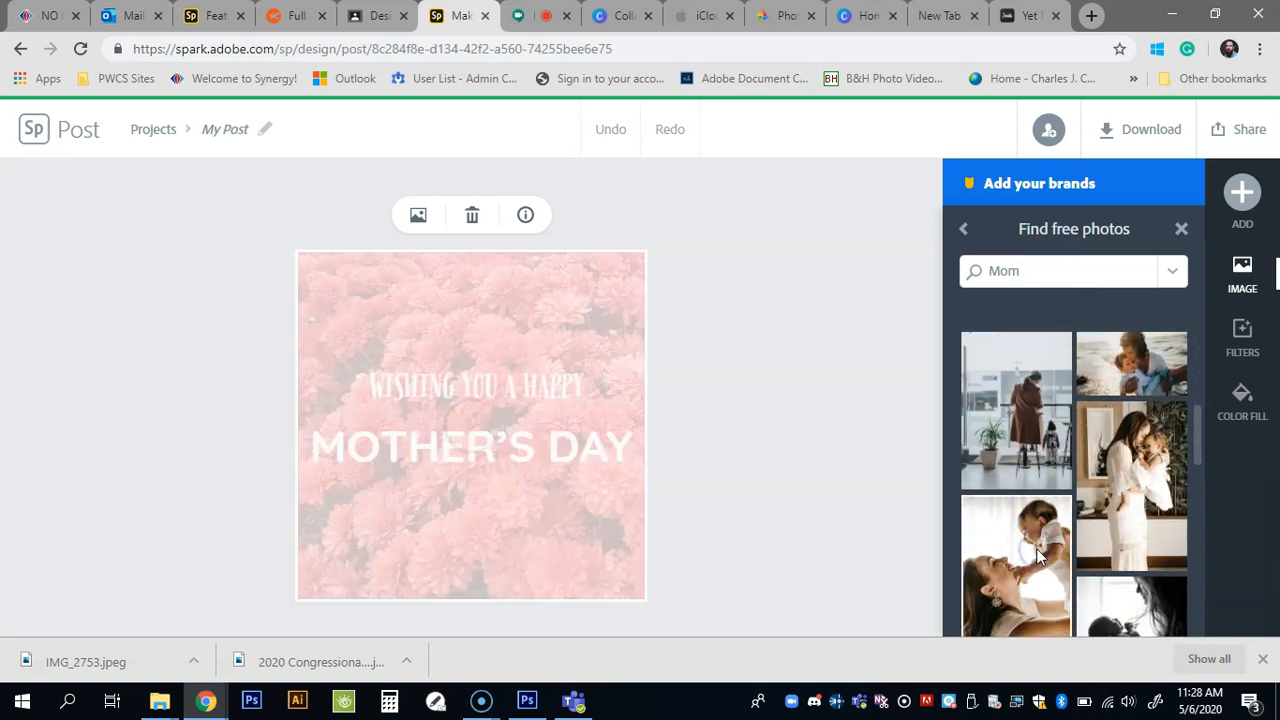
pyautogui.click(1055, 513)
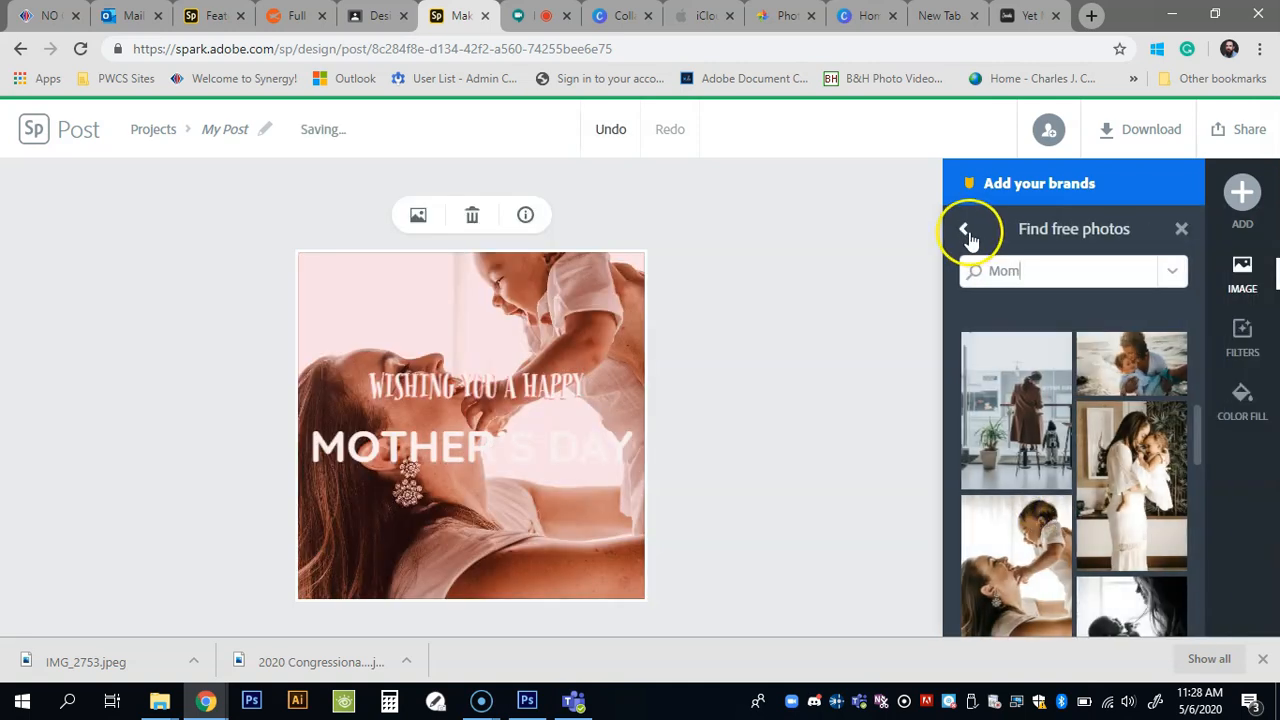
# - Replace the background image with the photo of a boy by the water from the My Kids album in Google Photos
pyautogui.click(966, 232)
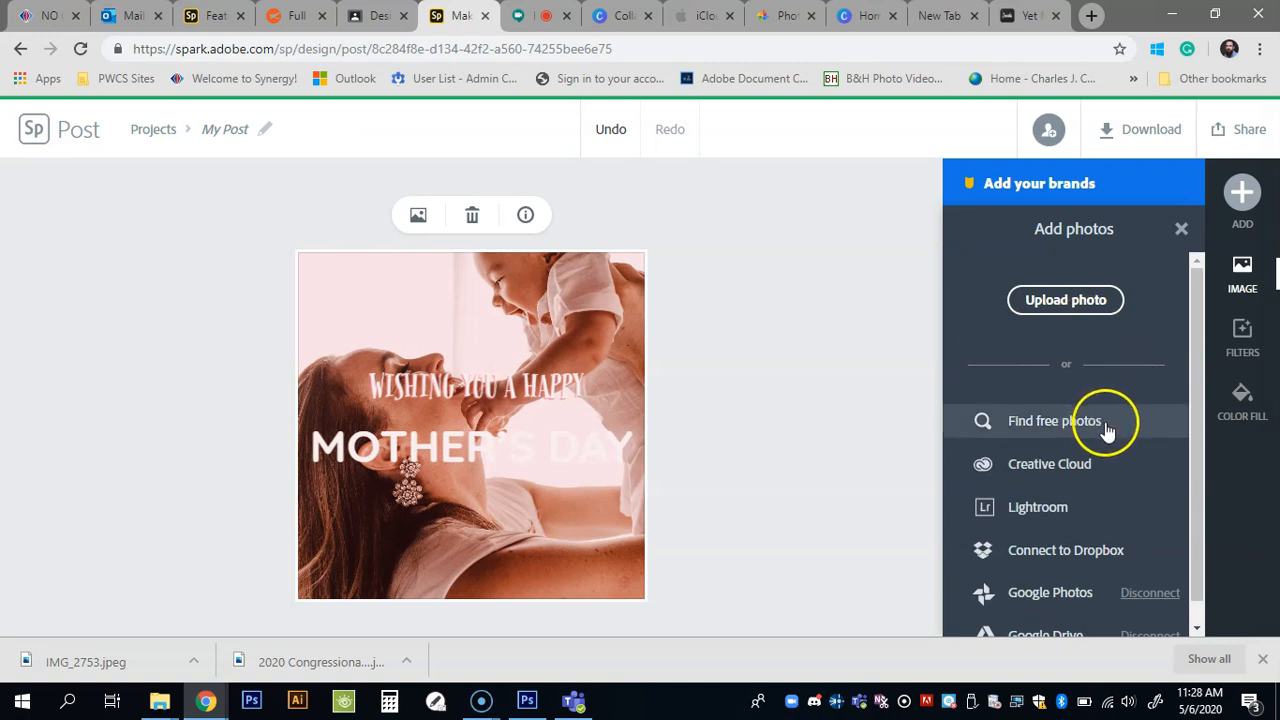
pyautogui.scroll(-1, 1100, 445)
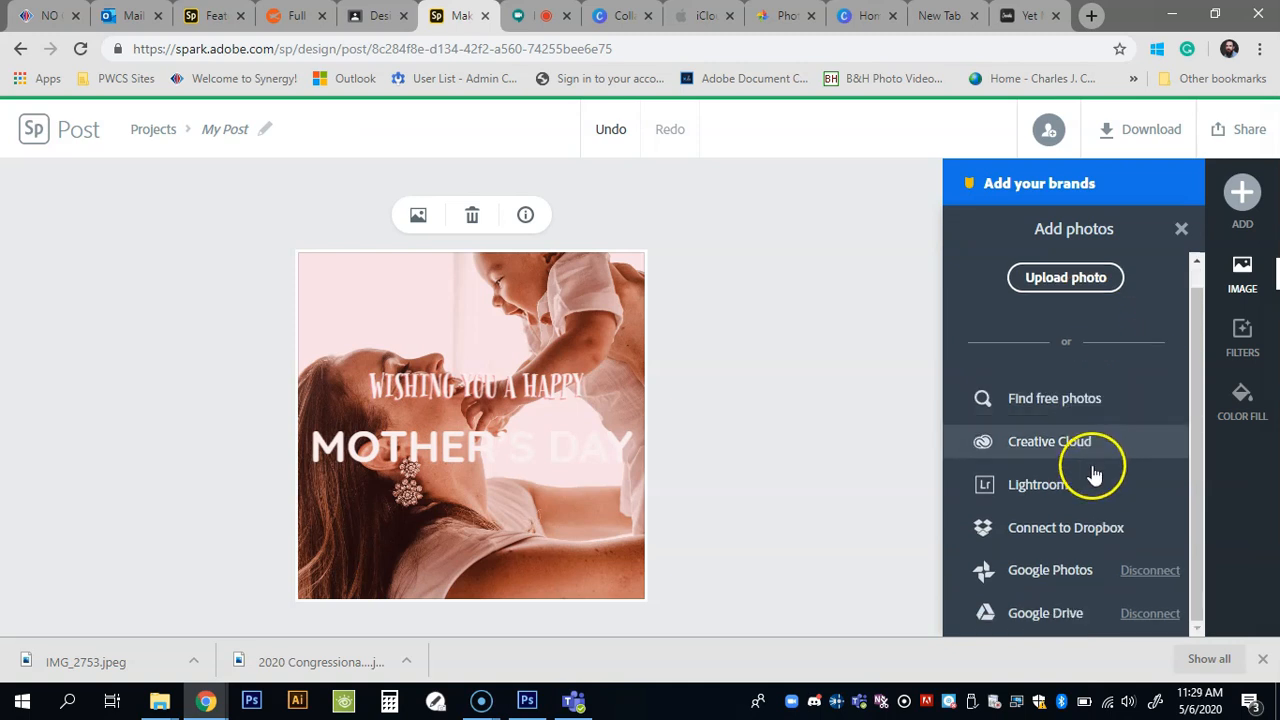
pyautogui.click(1072, 568)
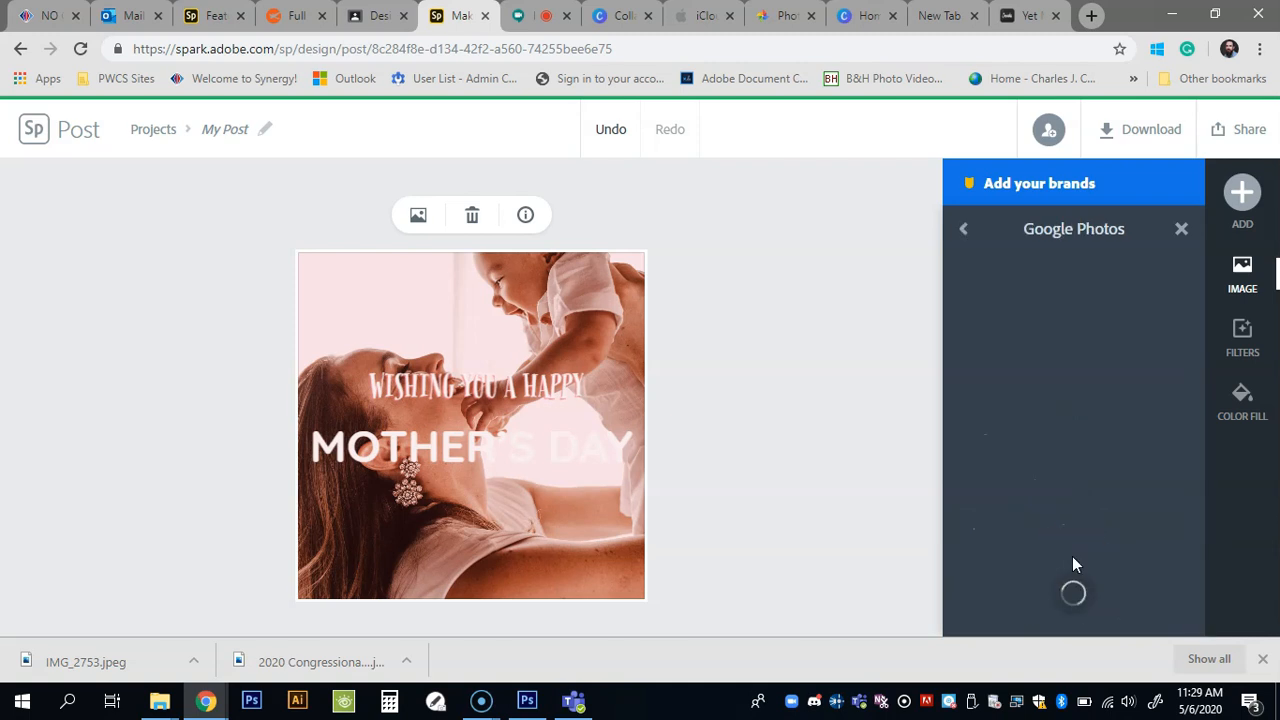
pyautogui.click(988, 350)
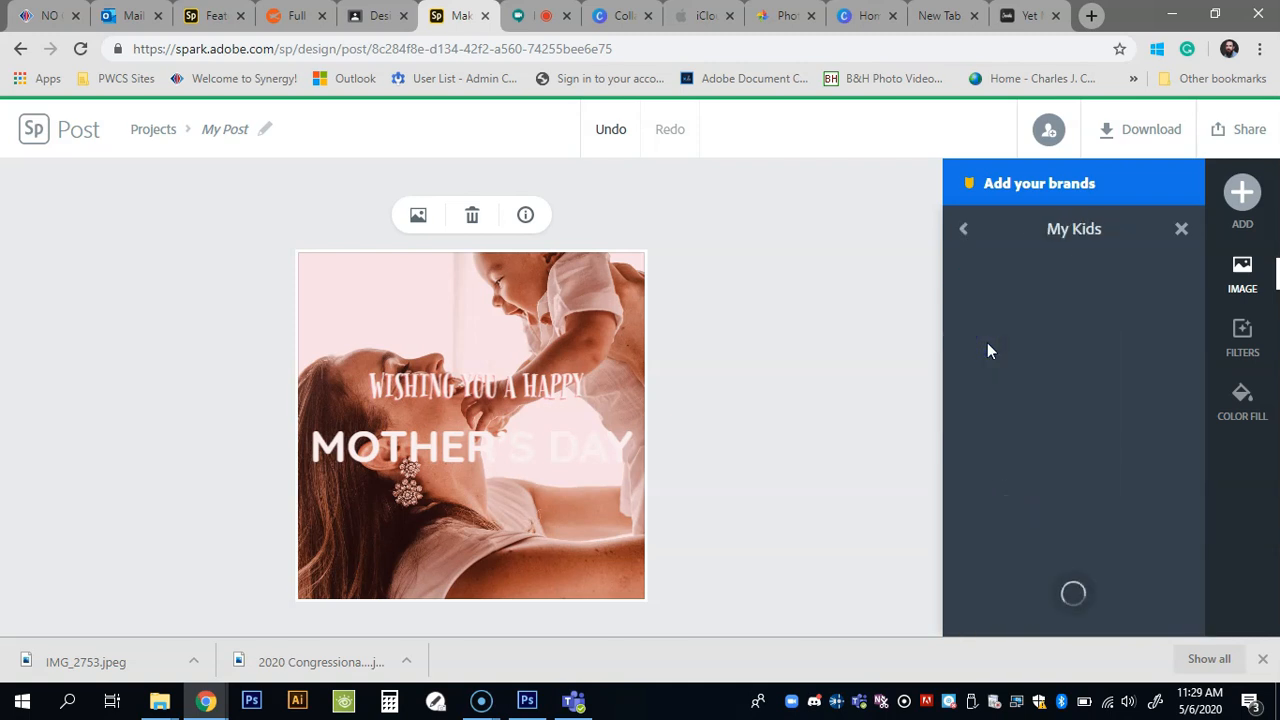
pyautogui.click(1022, 308)
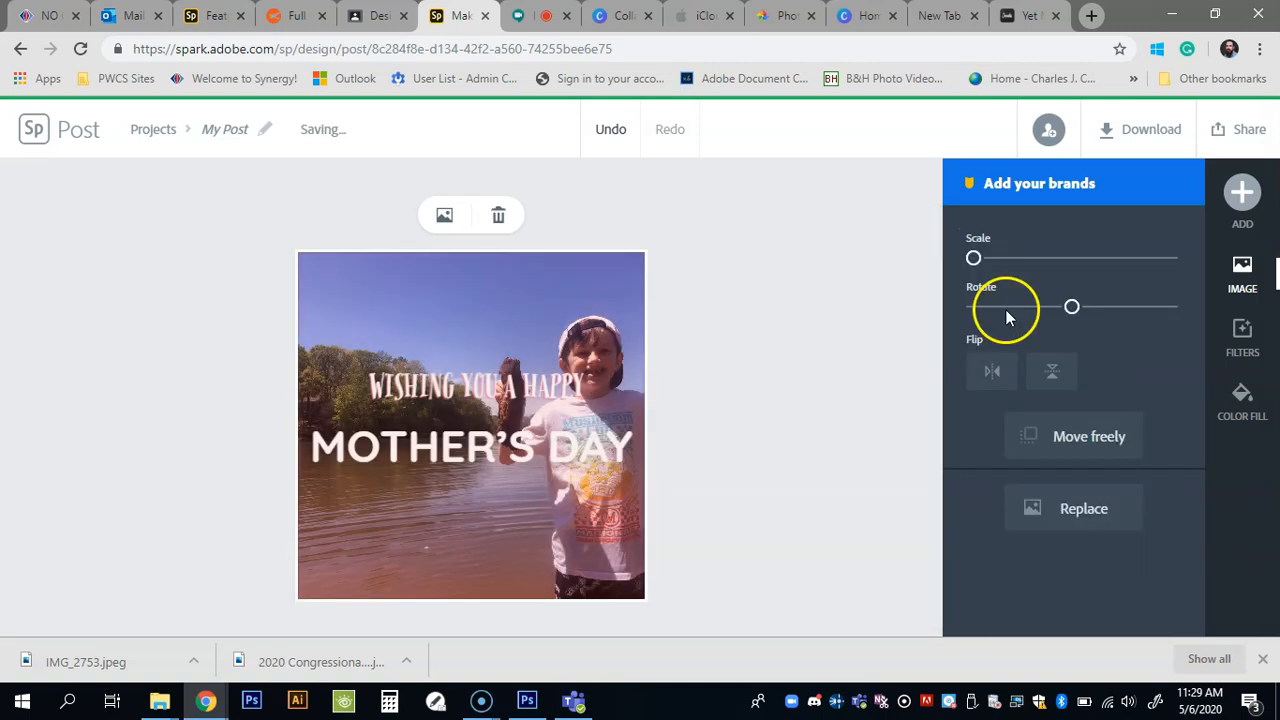
# - Try the background photo's scale and rotation, set it to move freely, and undo its last move
pyautogui.moveTo(973, 260)
pyautogui.mouseDown()
pyautogui.moveTo(1006, 263)
pyautogui.moveTo(973, 260)
pyautogui.mouseUp()
pyautogui.moveTo(1070, 305); pyautogui.dragTo(1050, 310)
pyautogui.click(549, 500)
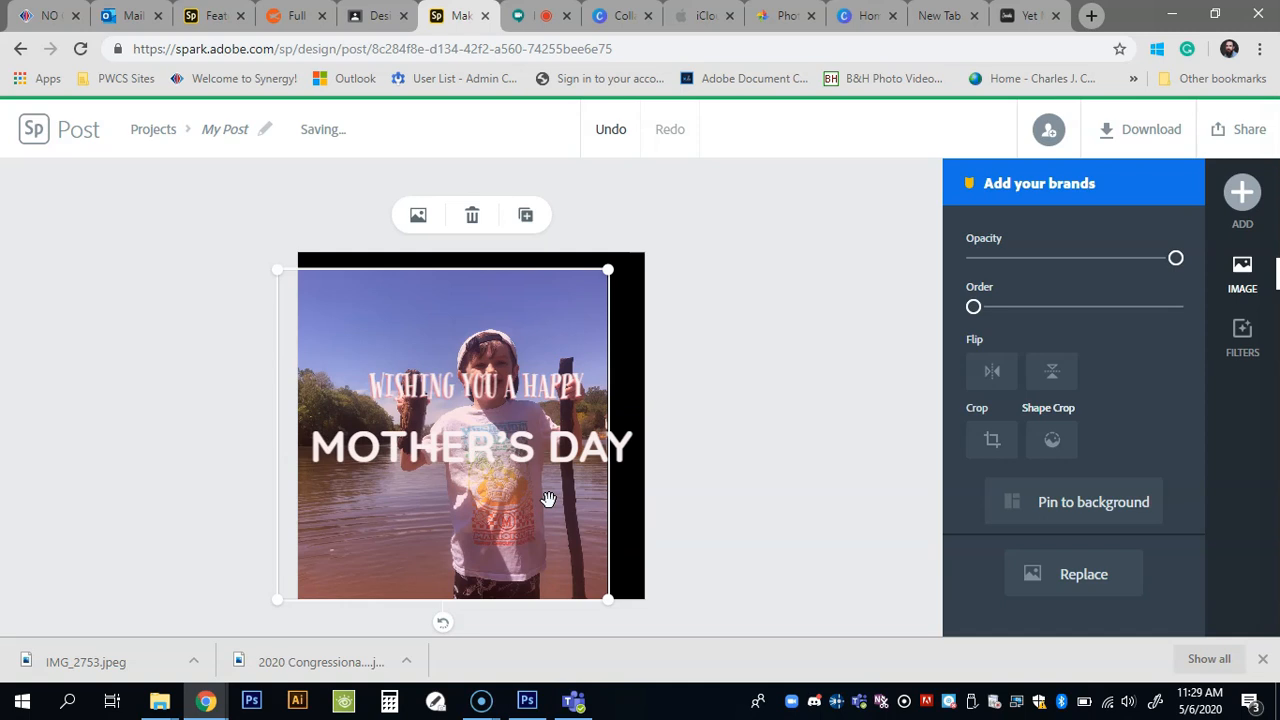
pyautogui.click(609, 132)
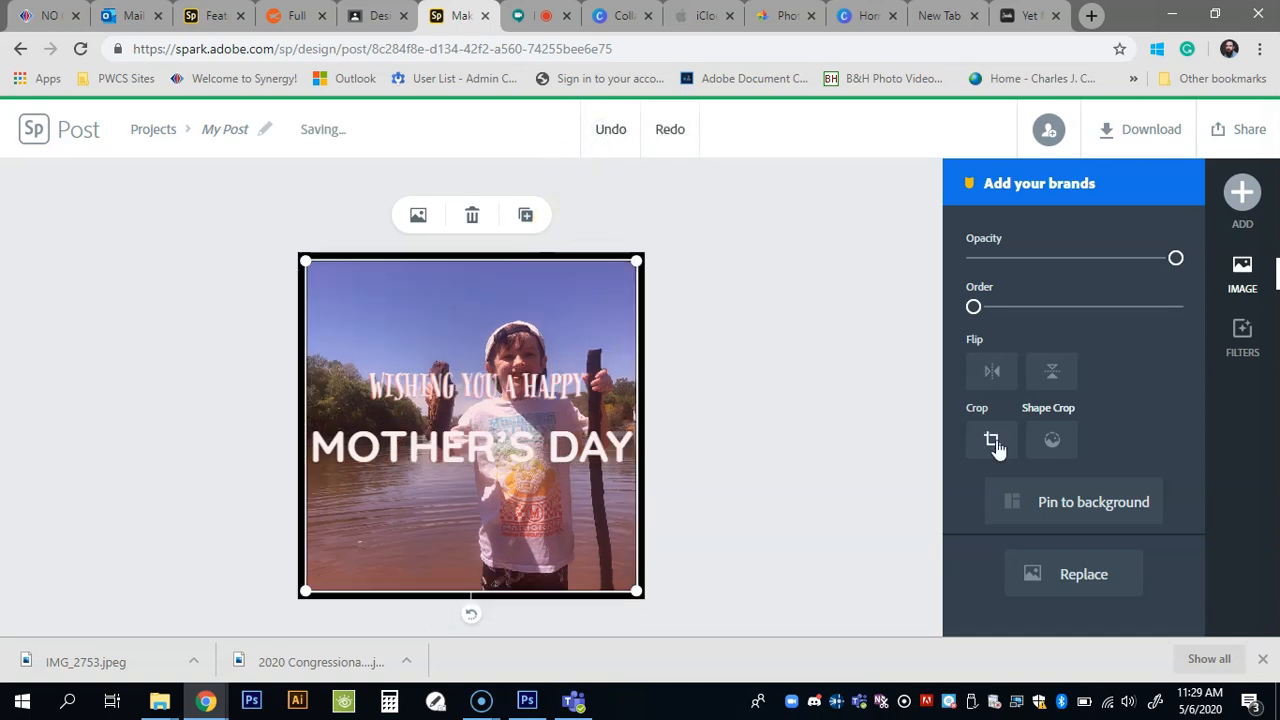
# - Crop the boy's photo to a heart shape, positioning him in the heart's right half
pyautogui.click(993, 441)
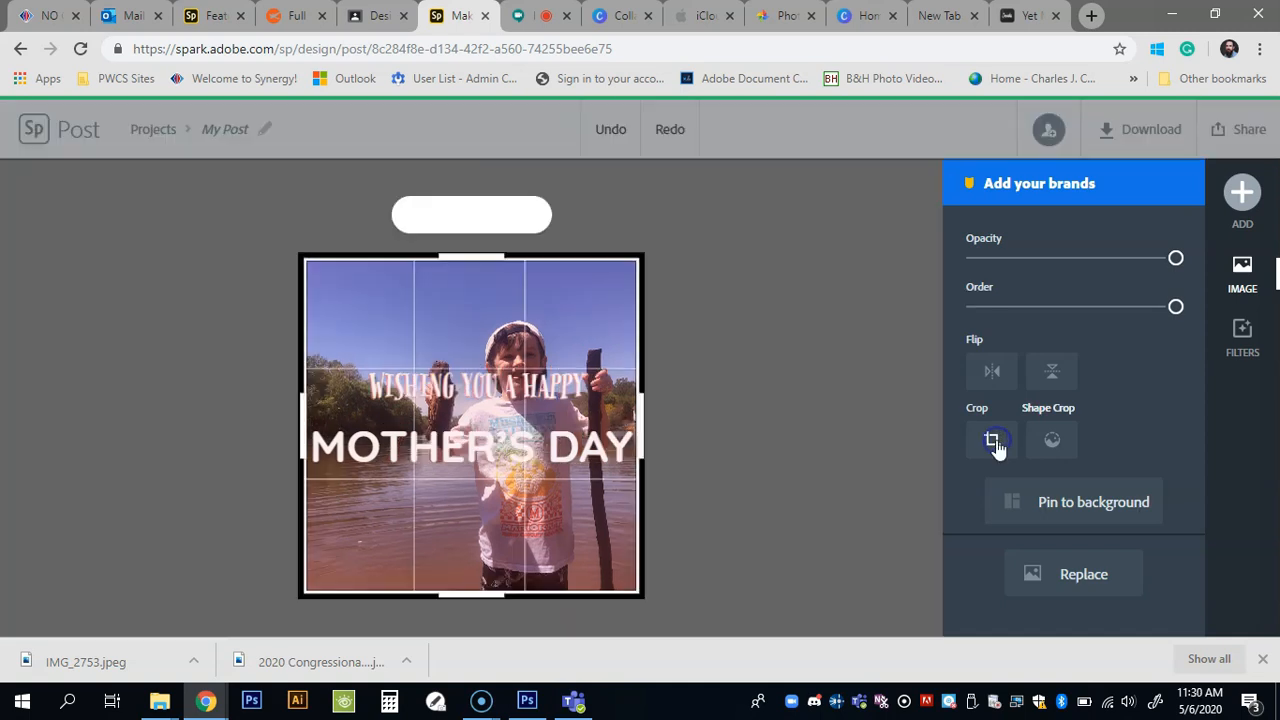
pyautogui.moveTo(607, 322); pyautogui.dragTo(547, 300)
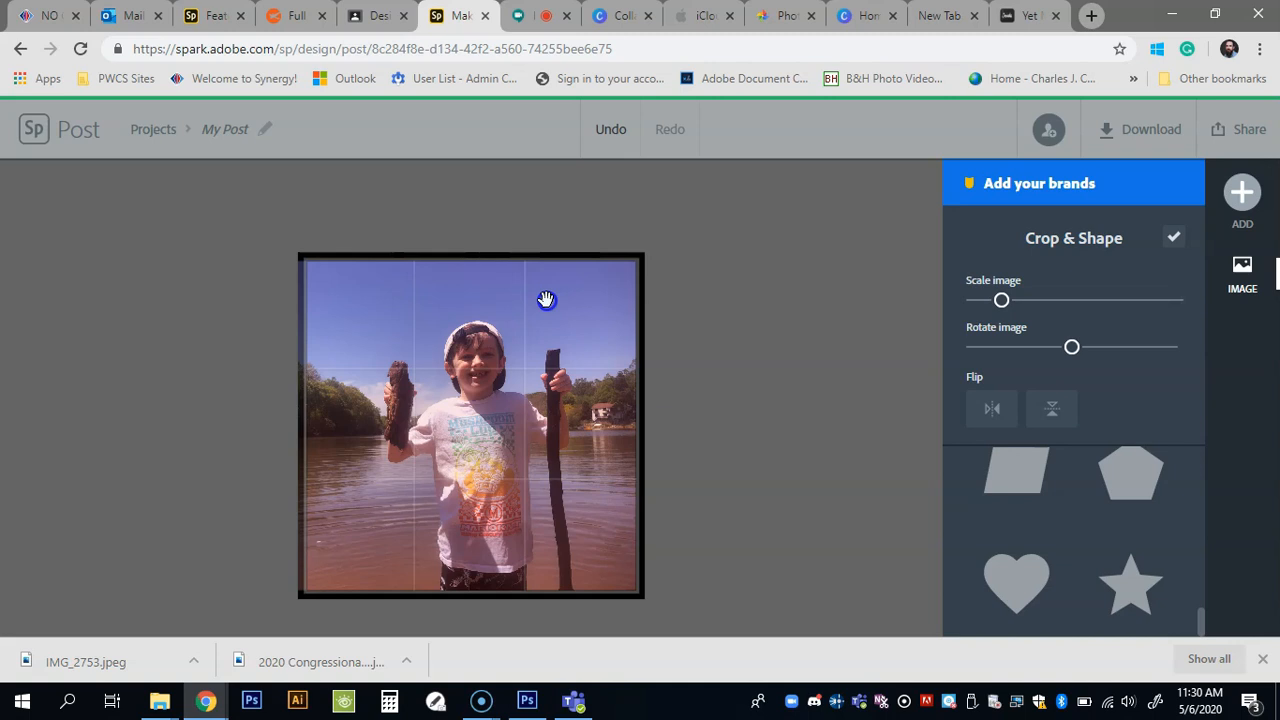
pyautogui.moveTo(525, 300); pyautogui.dragTo(602, 295)
pyautogui.click(1027, 568)
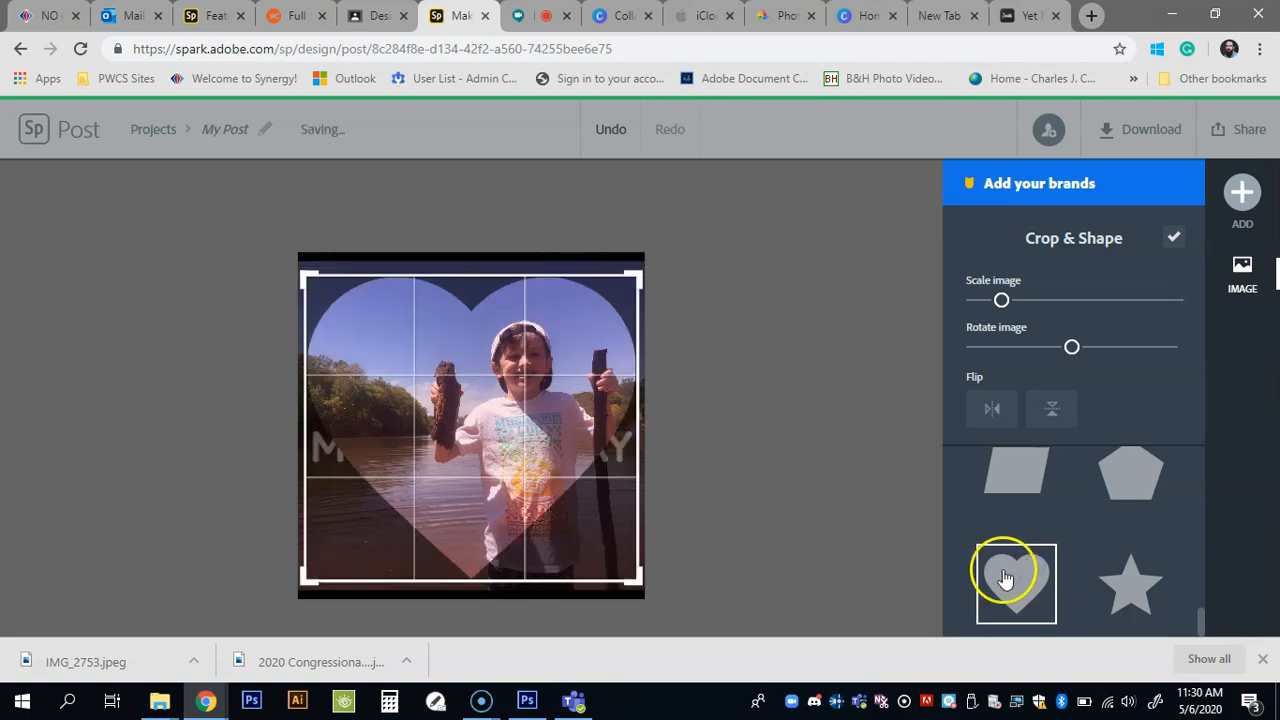
pyautogui.click(761, 414)
pyautogui.click(1066, 436)
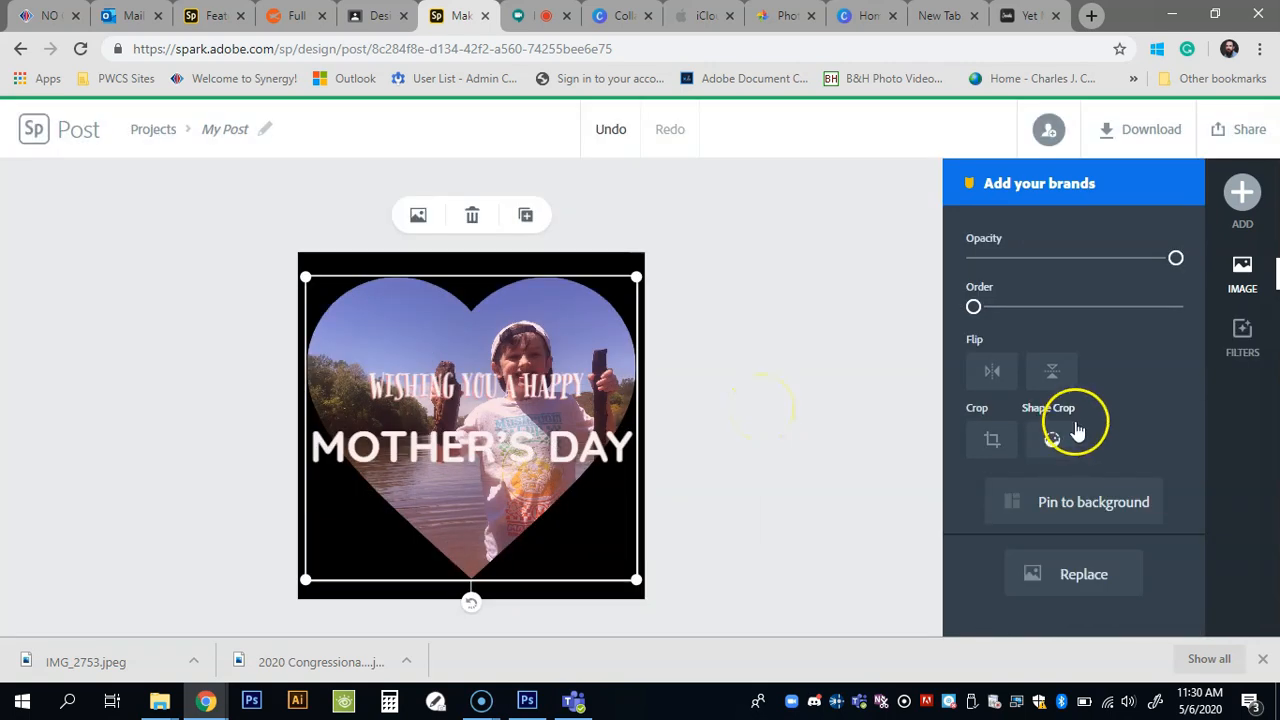
pyautogui.click(878, 306)
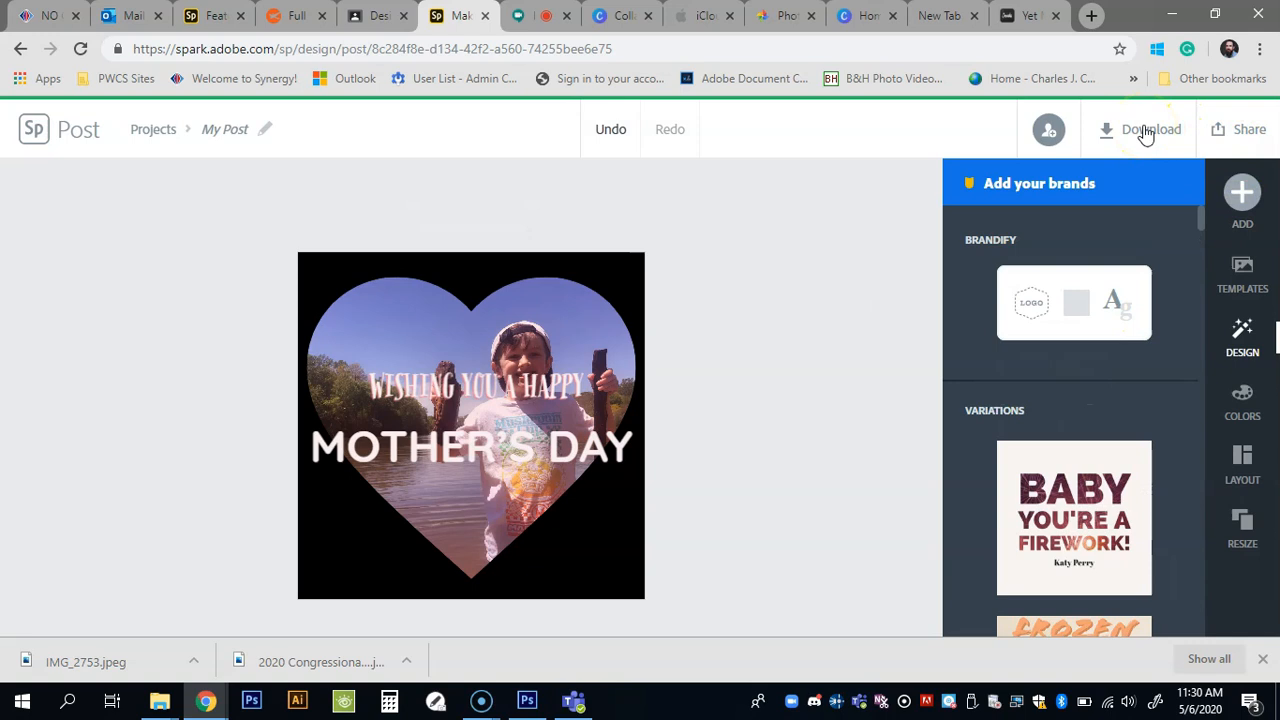
# - Publish the card through a shareable link and copy that link
pyautogui.click(1226, 134)
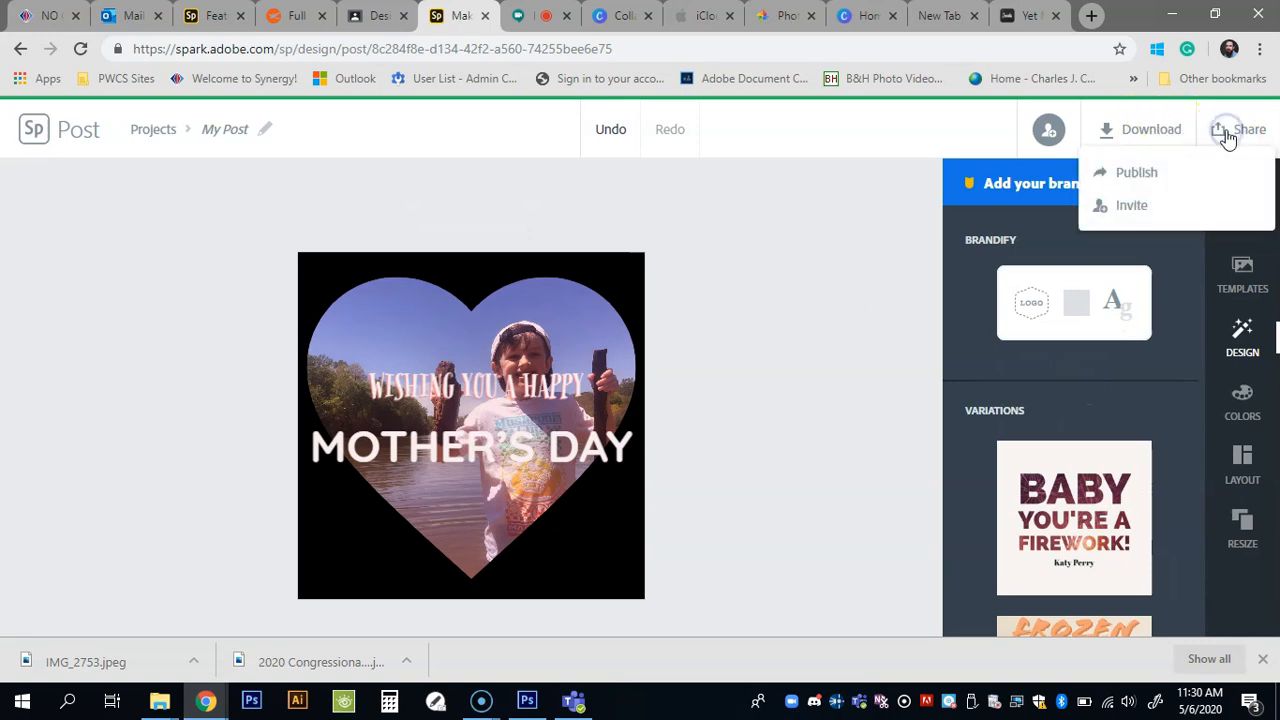
pyautogui.click(1152, 174)
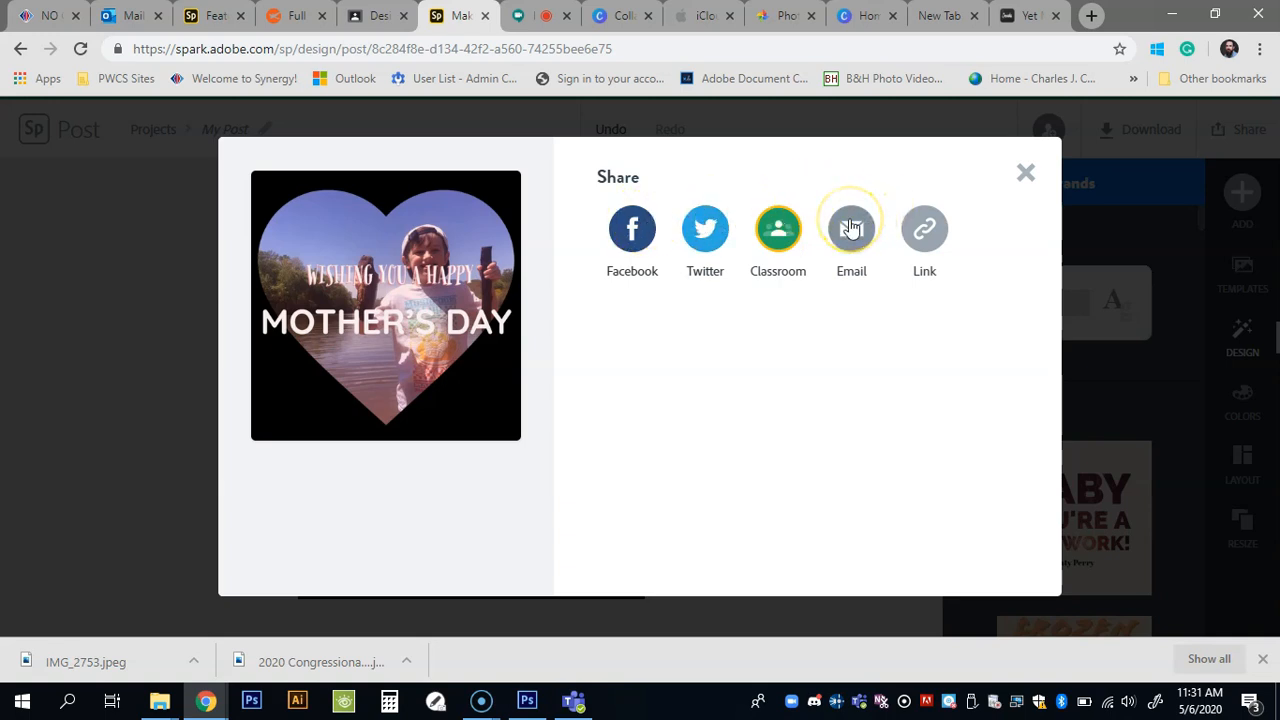
pyautogui.click(929, 235)
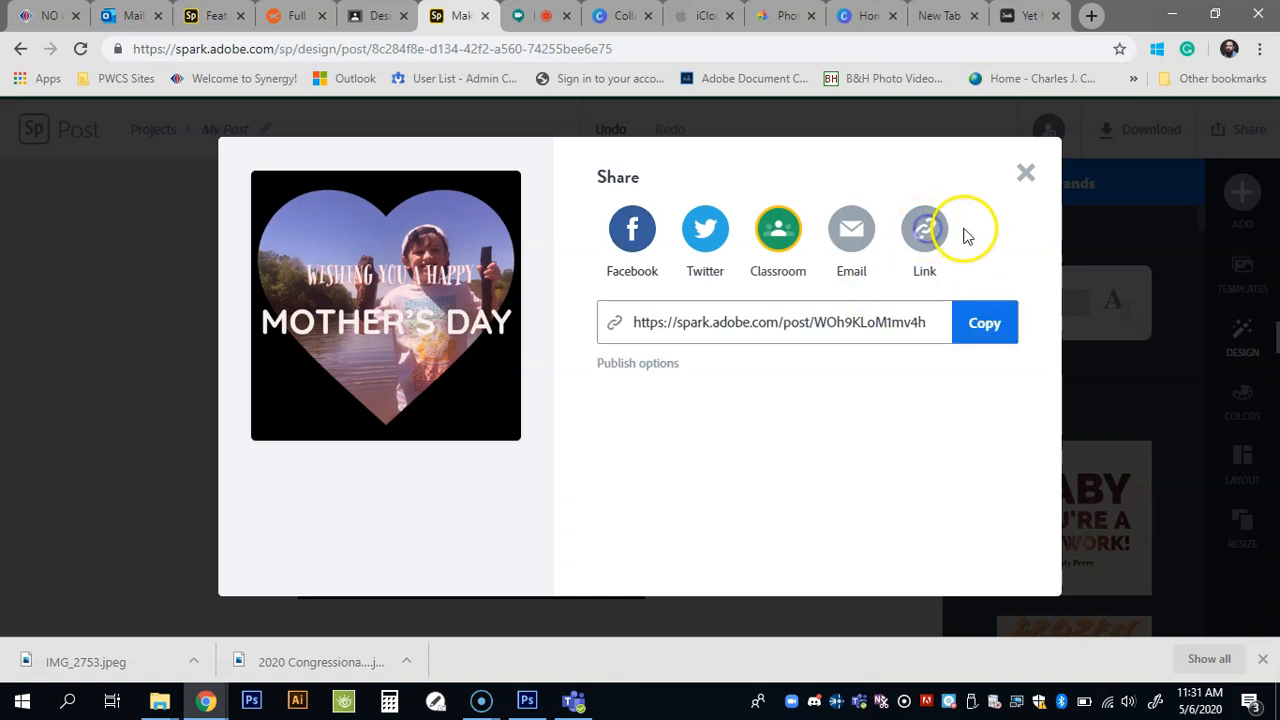
pyautogui.click(985, 324)
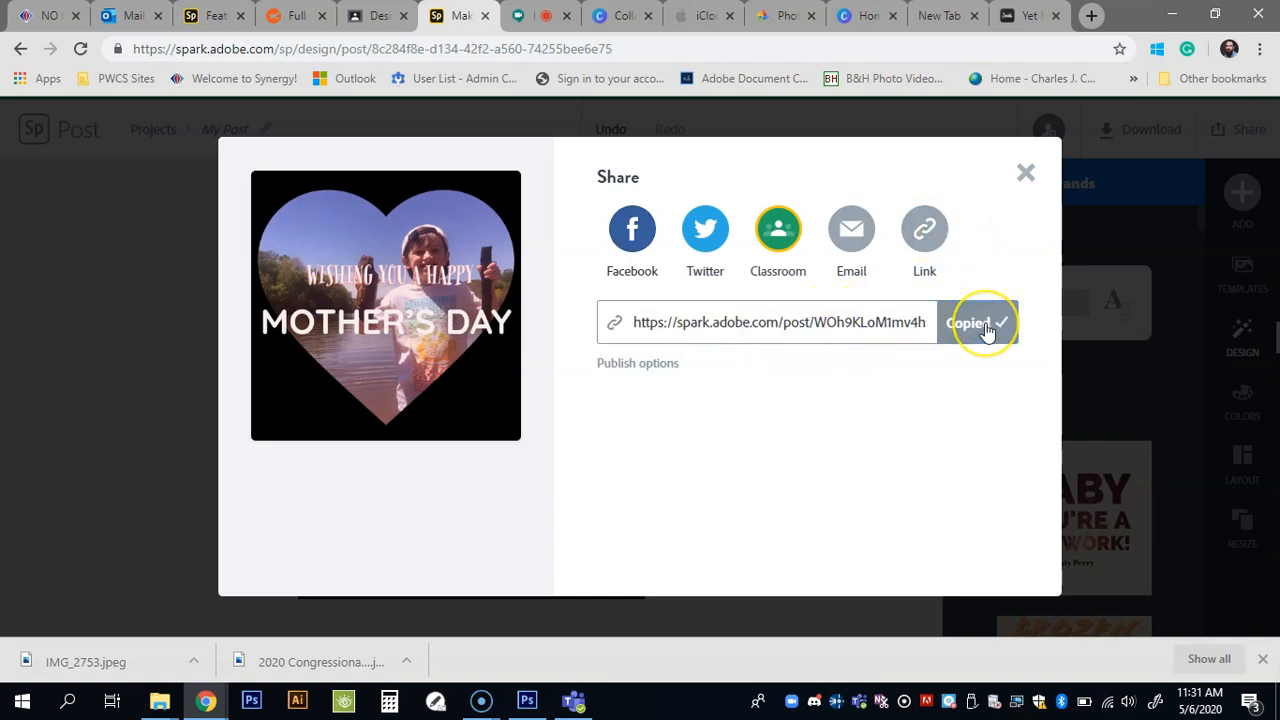
# - Open the copied link in a new browser tab to view the published card
pyautogui.click(1091, 16)
pyautogui.rightClick(749, 46)
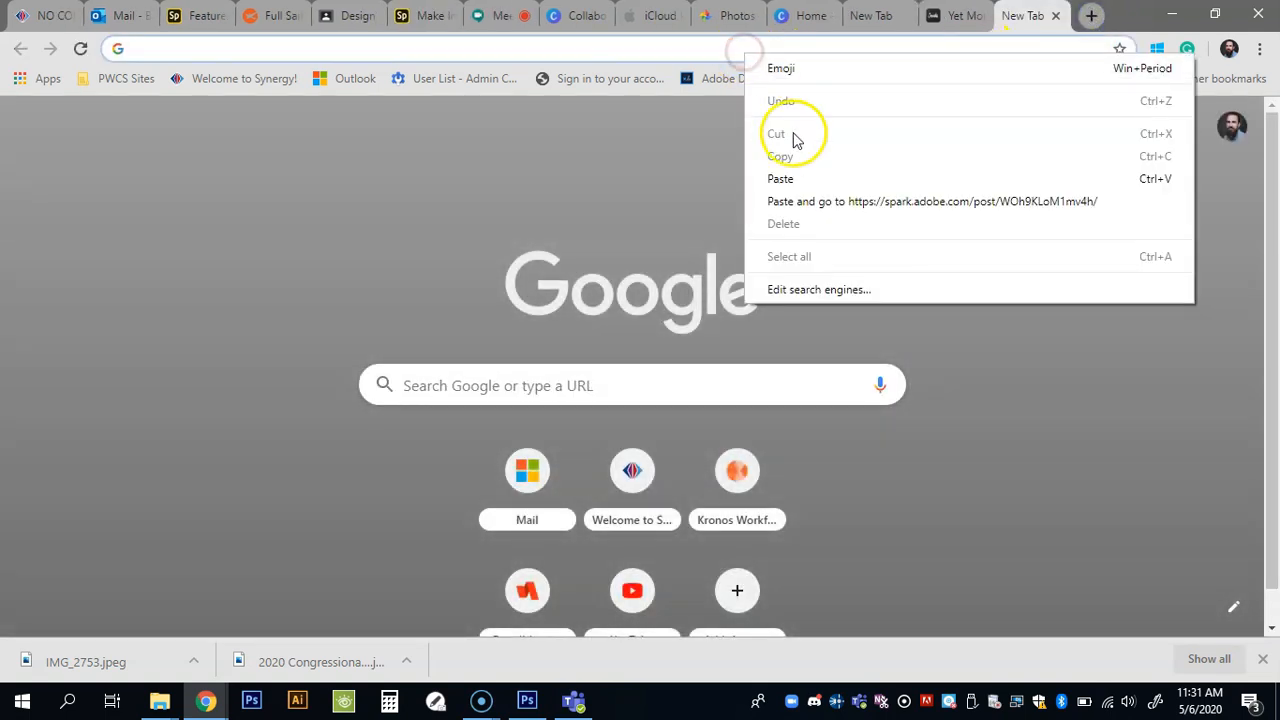
pyautogui.click(823, 202)
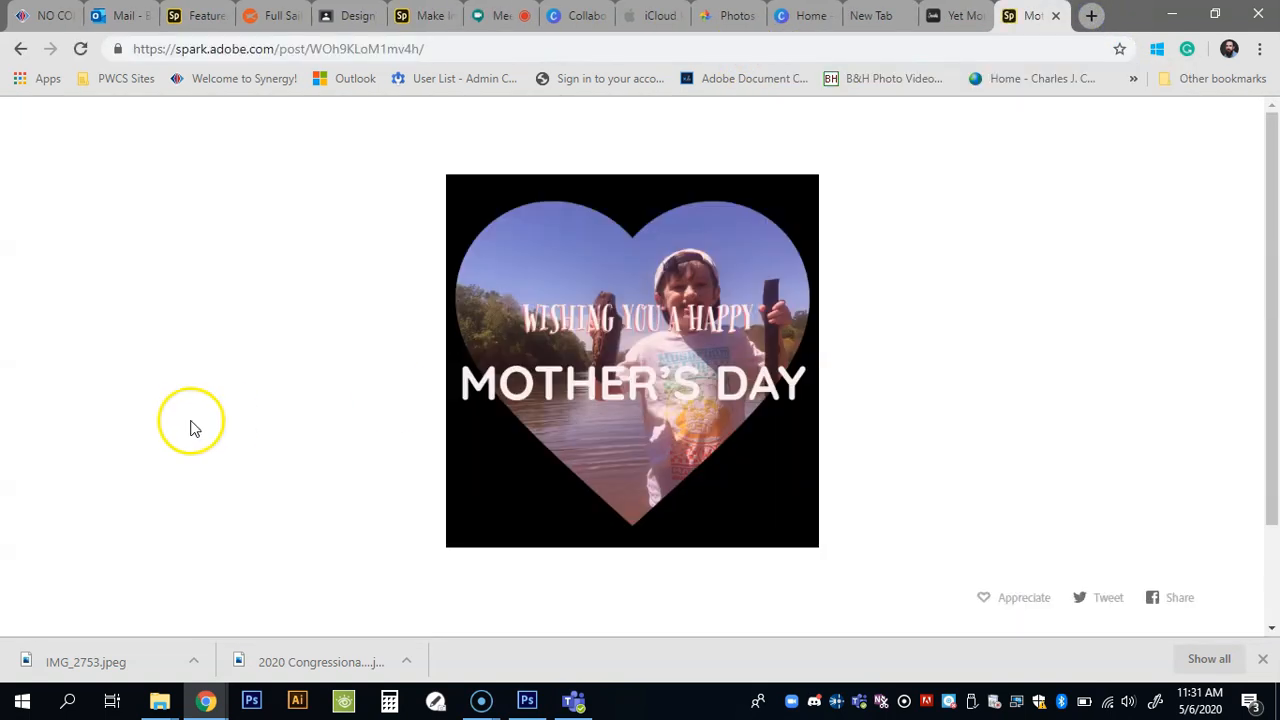